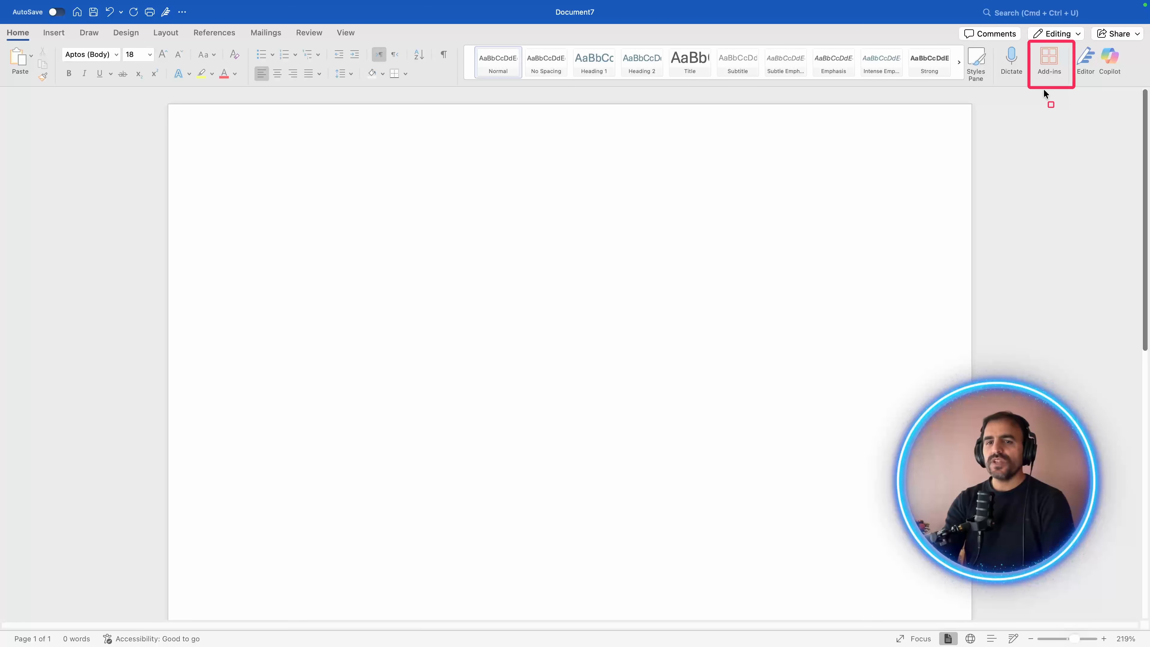
Look for more Word add-ins on Microsoft AppSource, search for "rastnûser" and open the Rastnûser - Kurmanji Spell Checker product page.
{"action": "left_click", "coordinate": [1048, 63]}
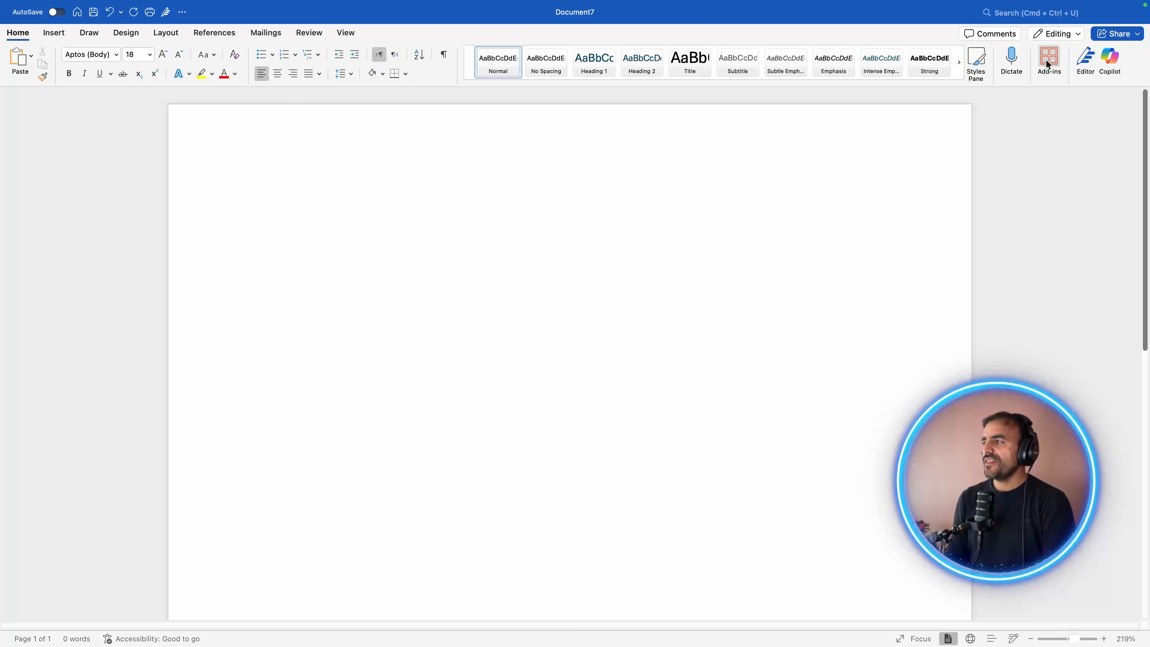
{"action": "left_click", "coordinate": [1048, 65]}
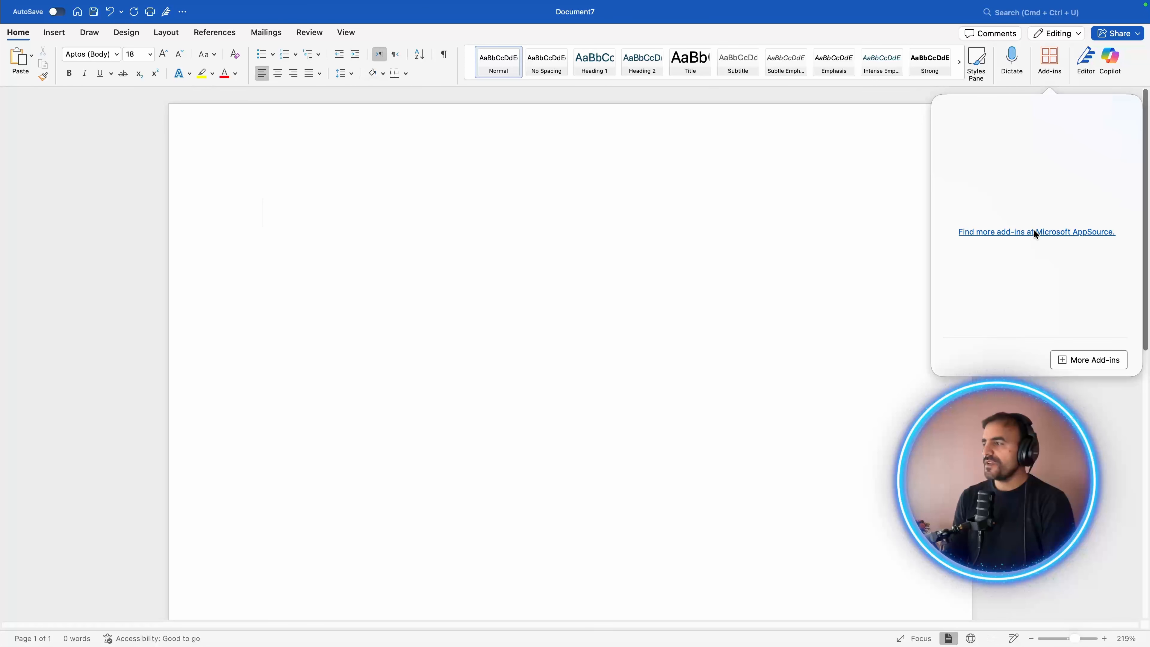
{"action": "left_click", "coordinate": [1030, 231]}
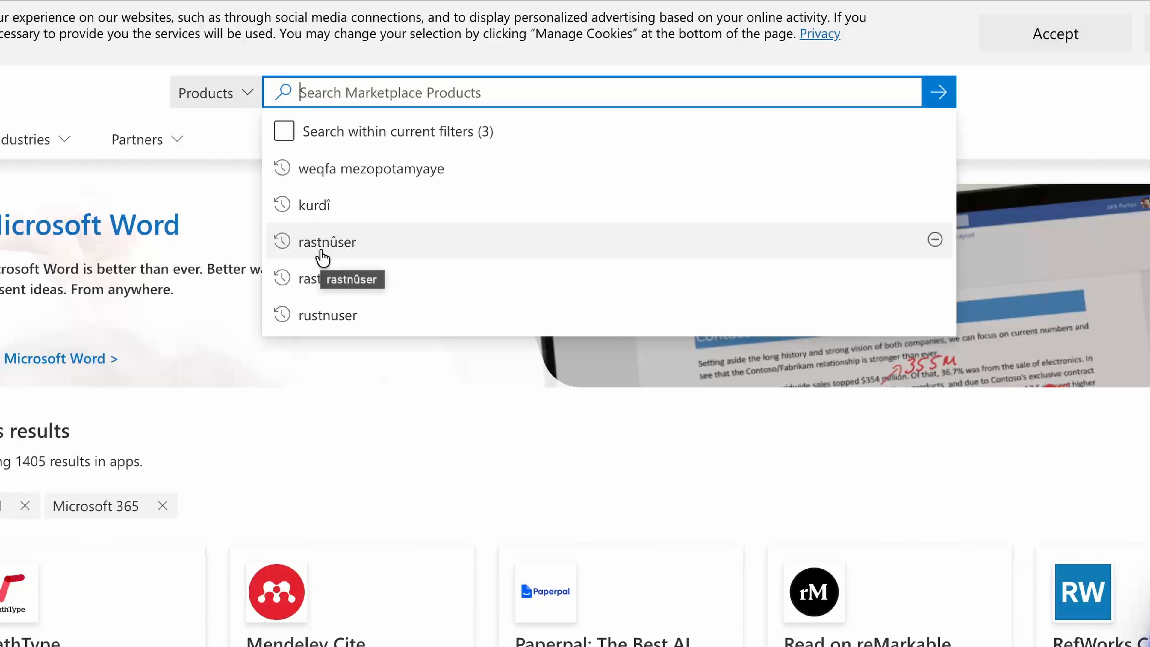
{"action": "left_click", "coordinate": [336, 242]}
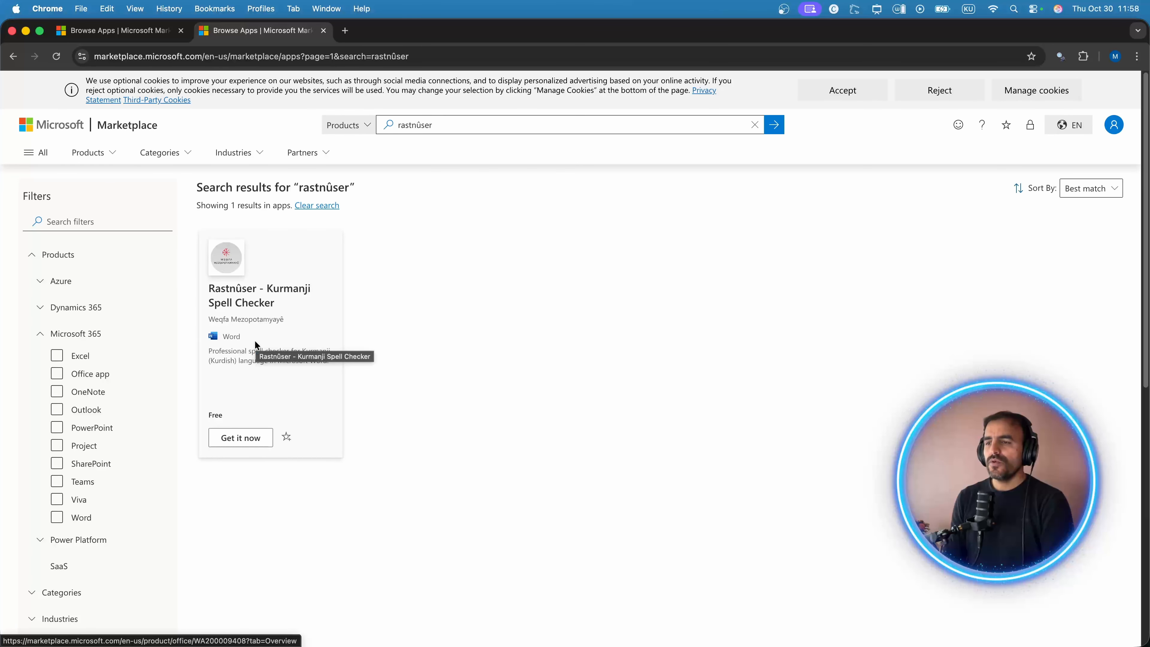
{"action": "left_click", "coordinate": [290, 332]}
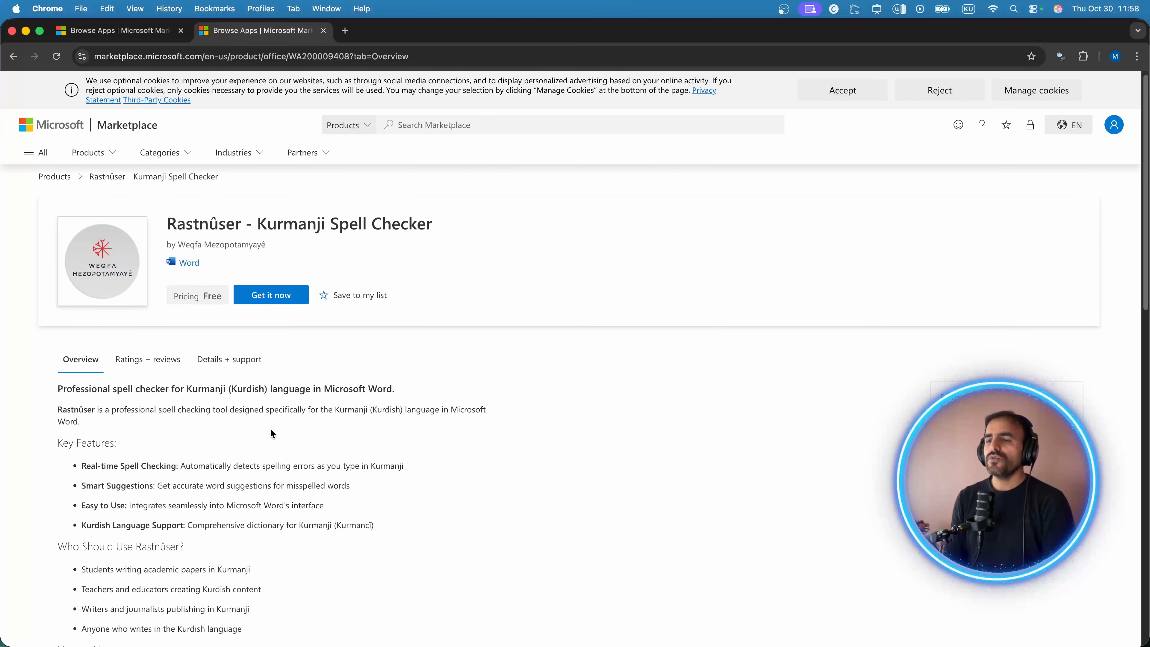
Examine the product page's overview, usage instructions, app capabilities and sample screenshots, plus its publisher and pricing details.
{"action": "scroll", "coordinate": [271, 428], "scroll_direction": "down", "scroll_amount": 4}
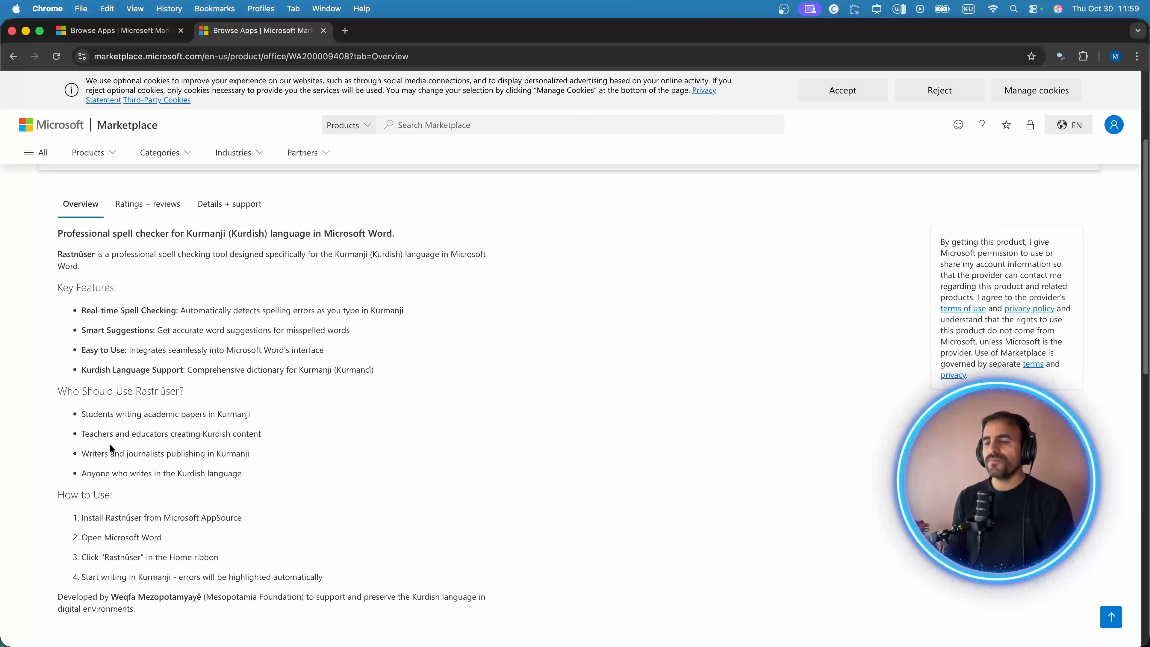
{"action": "scroll", "coordinate": [156, 460], "scroll_direction": "down", "scroll_amount": 5}
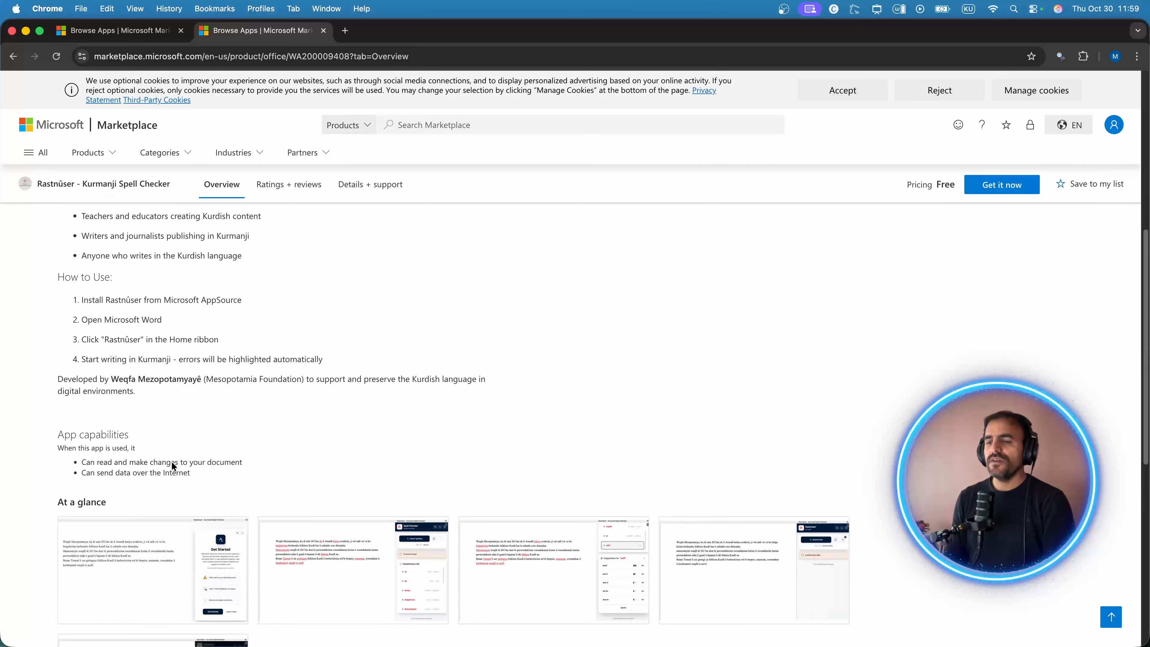
{"action": "scroll", "coordinate": [40, 420], "scroll_direction": "down", "scroll_amount": 2}
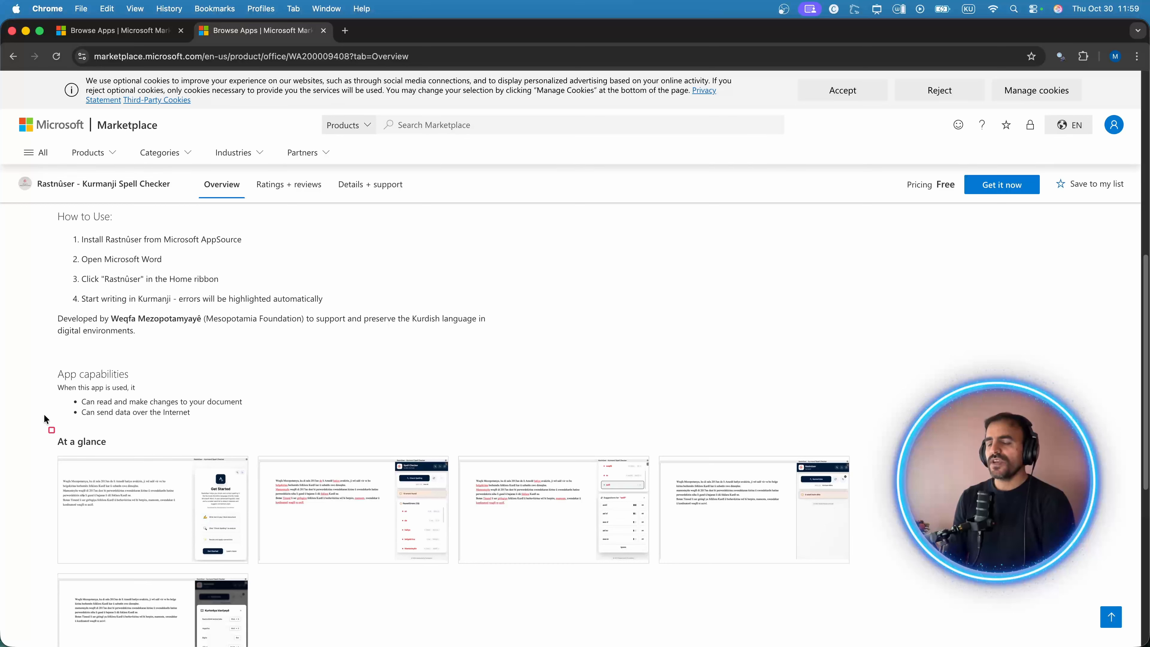
{"action": "mouse_move", "coordinate": [22, 393]}
{"action": "left_mouse_down"}
{"action": "mouse_move", "coordinate": [192, 553]}
{"action": "mouse_move", "coordinate": [779, 591]}
{"action": "mouse_move", "coordinate": [900, 634]}
{"action": "left_mouse_up"}
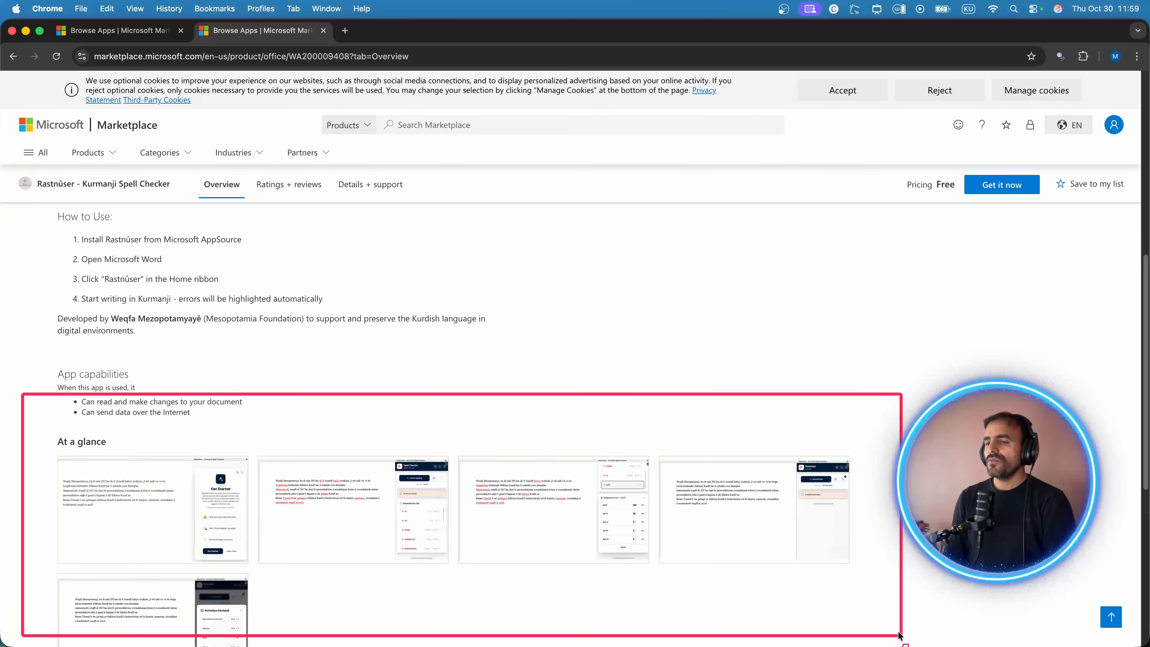
{"action": "key", "text": "Escape"}
{"action": "scroll", "coordinate": [329, 327], "scroll_direction": "up", "scroll_amount": 1}
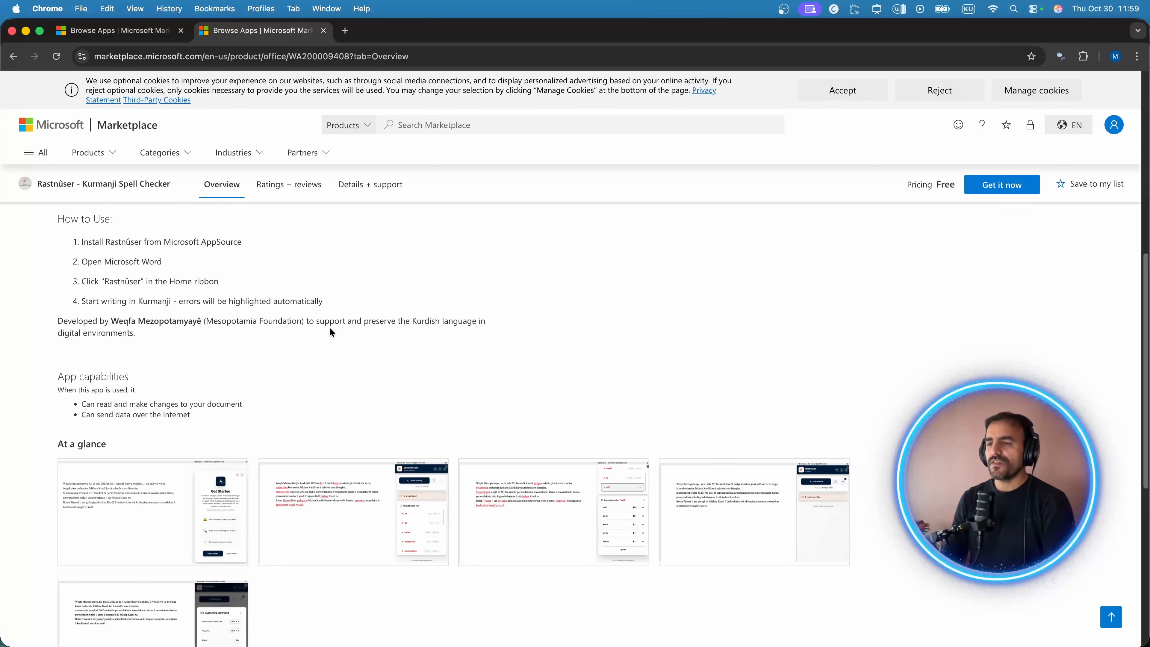
{"action": "scroll", "coordinate": [330, 327], "scroll_direction": "up", "scroll_amount": 3}
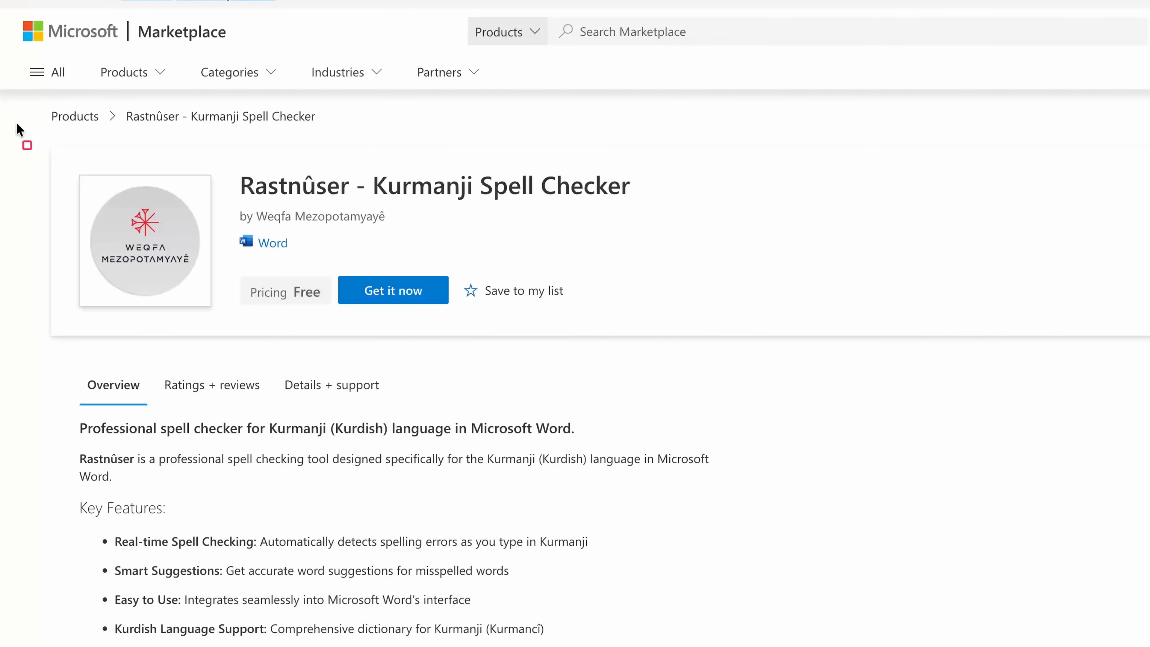
{"action": "mouse_move", "coordinate": [17, 123]}
{"action": "left_mouse_down"}
{"action": "mouse_move", "coordinate": [148, 232]}
{"action": "mouse_move", "coordinate": [606, 340]}
{"action": "mouse_move", "coordinate": [694, 346]}
{"action": "left_mouse_up"}
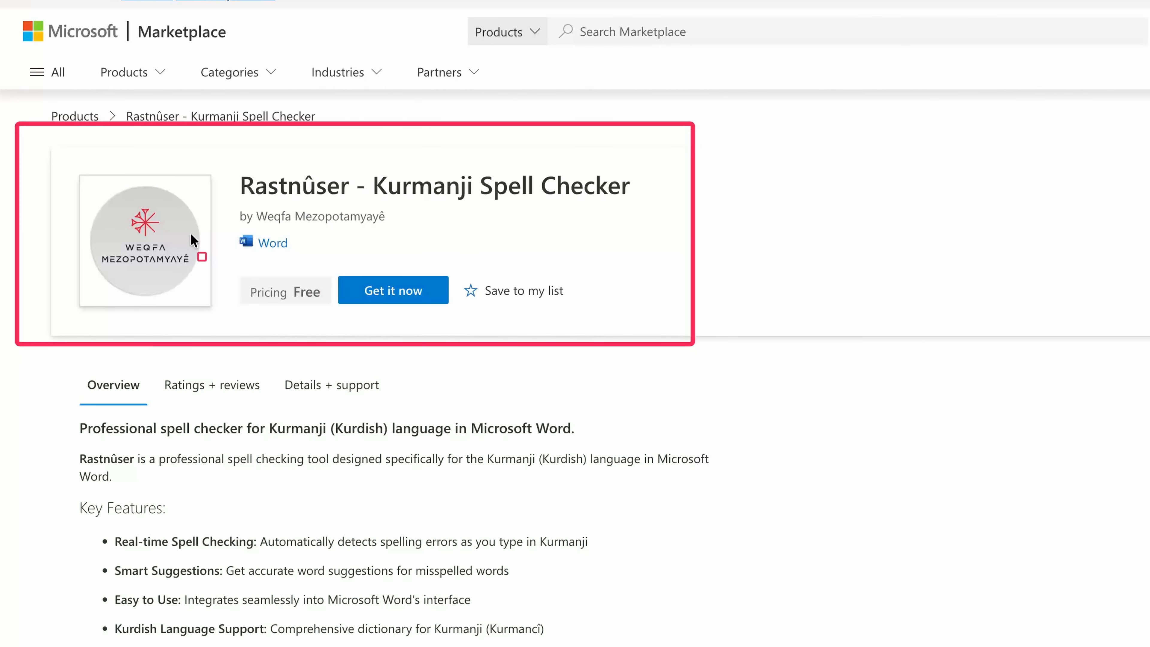
{"action": "left_click_drag", "start_coordinate": [226, 201], "coordinate": [454, 229]}
{"action": "left_click_drag", "start_coordinate": [231, 273], "coordinate": [344, 319]}
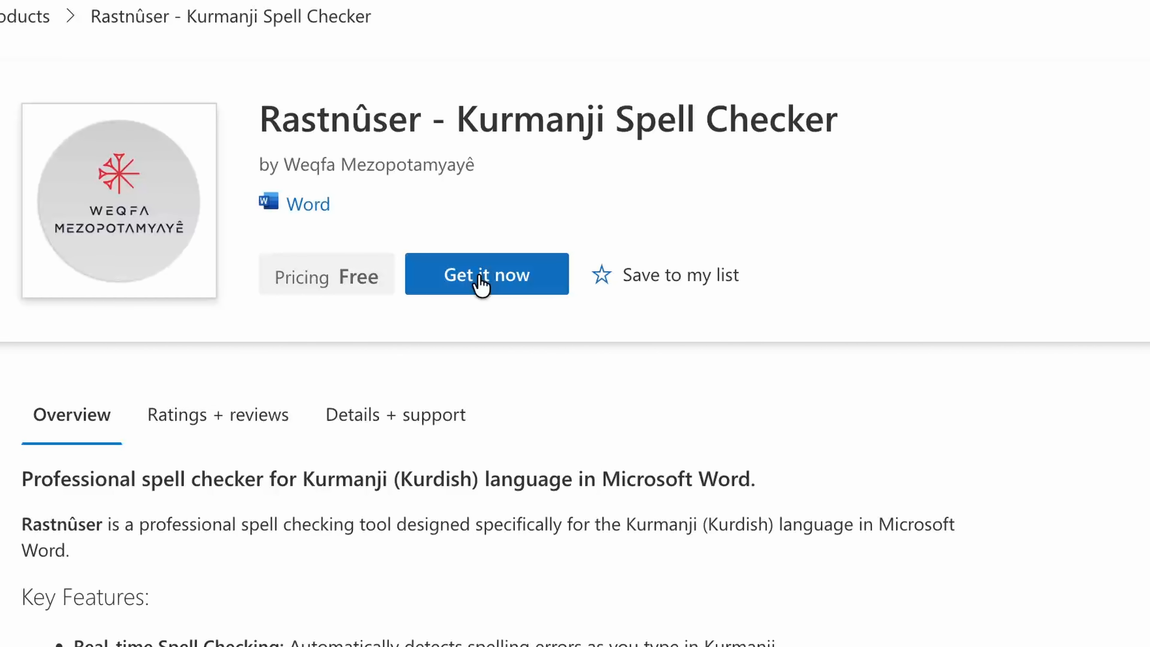
Get the free Rastnûser add-in, setting the country / region to Germany in the details confirmation.
{"action": "left_click", "coordinate": [482, 281]}
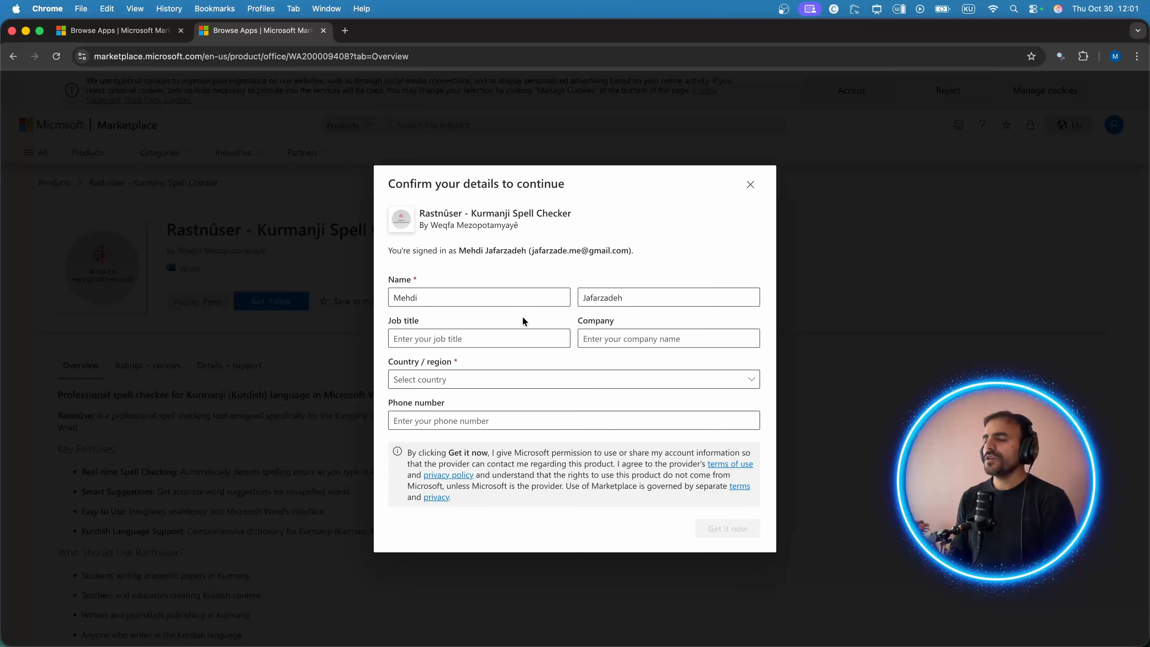
{"action": "left_click", "coordinate": [505, 375]}
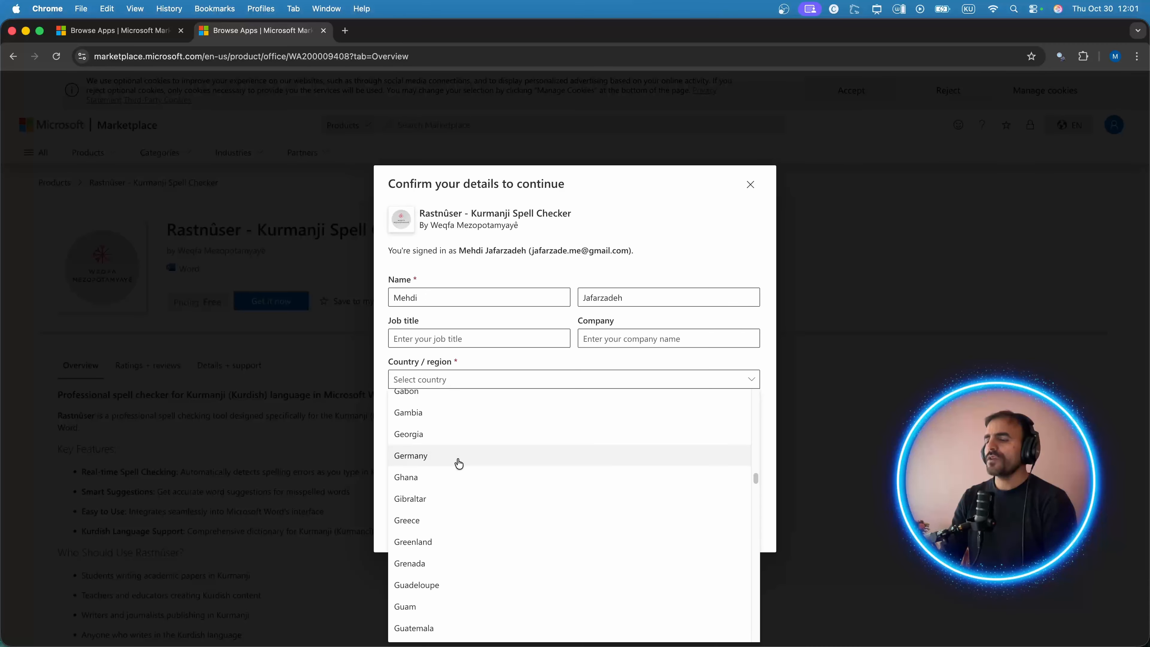
{"action": "left_click", "coordinate": [459, 463]}
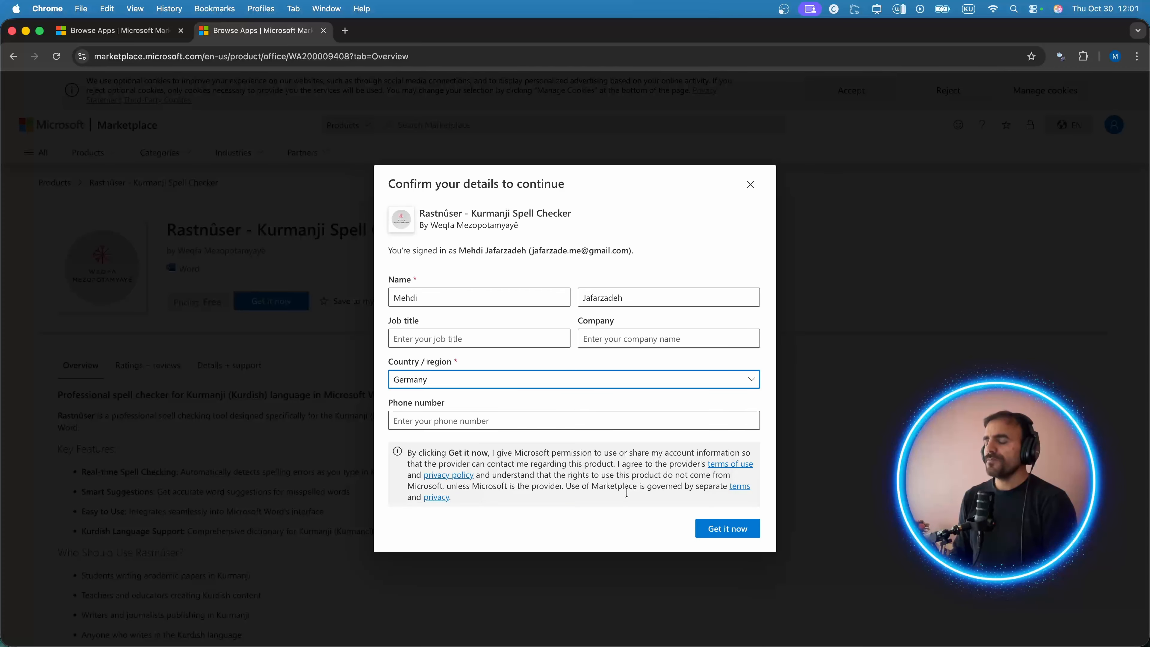
{"action": "left_click", "coordinate": [723, 533]}
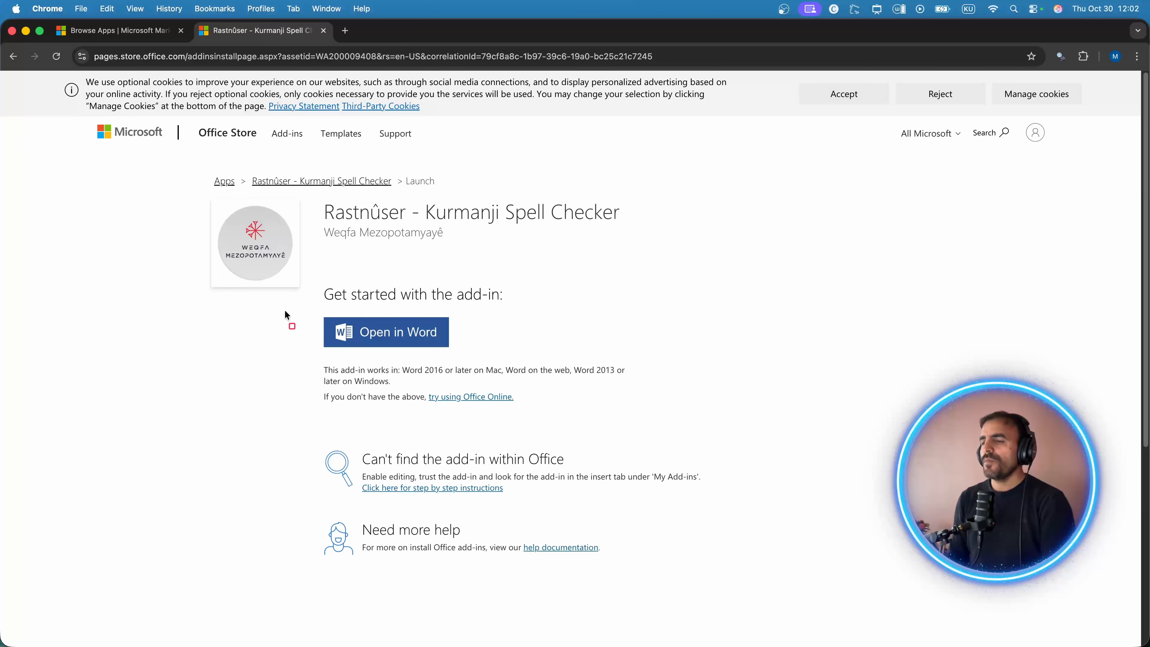
Open the Rastnûser add-in in Microsoft Word from the store page and allow it to access documents.
{"action": "mouse_move", "coordinate": [283, 307]}
{"action": "left_mouse_down"}
{"action": "mouse_move", "coordinate": [356, 338]}
{"action": "mouse_move", "coordinate": [493, 354]}
{"action": "left_mouse_up"}
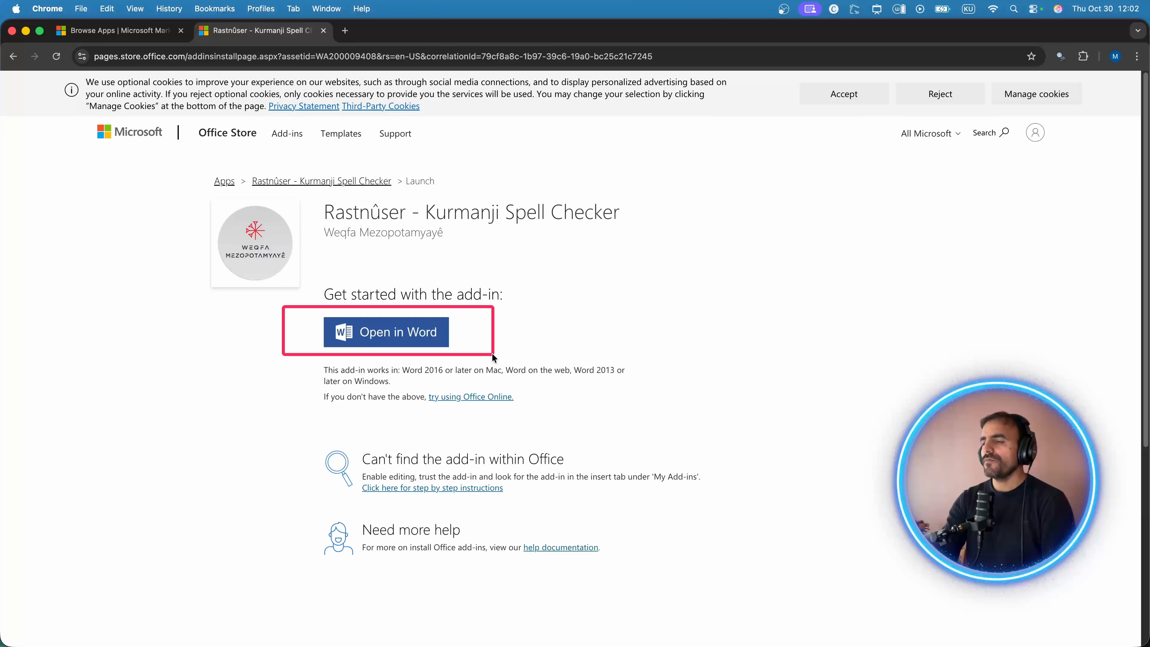
{"action": "left_click", "coordinate": [408, 340]}
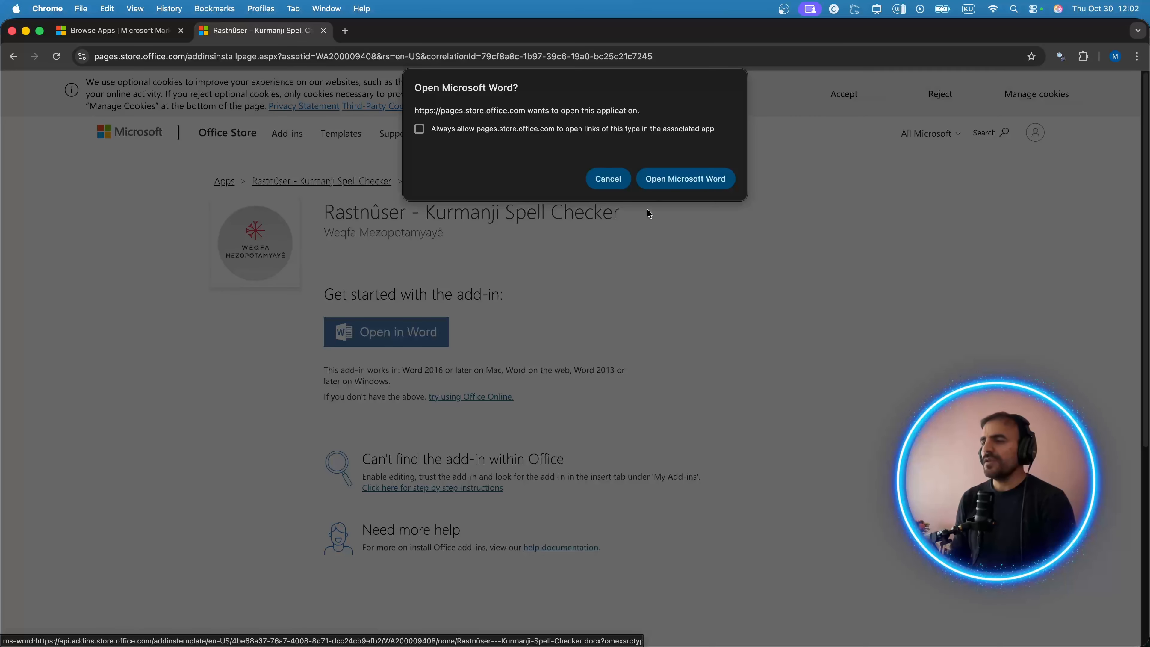
{"action": "left_click", "coordinate": [676, 178]}
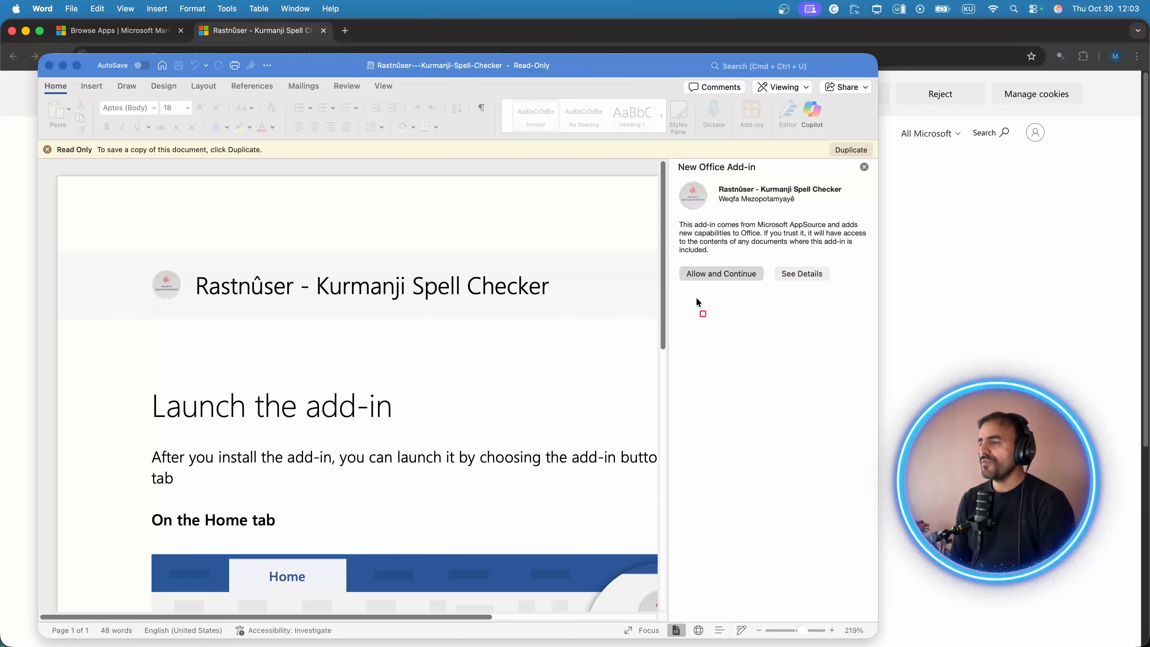
{"action": "left_click_drag", "start_coordinate": [671, 252], "coordinate": [771, 295]}
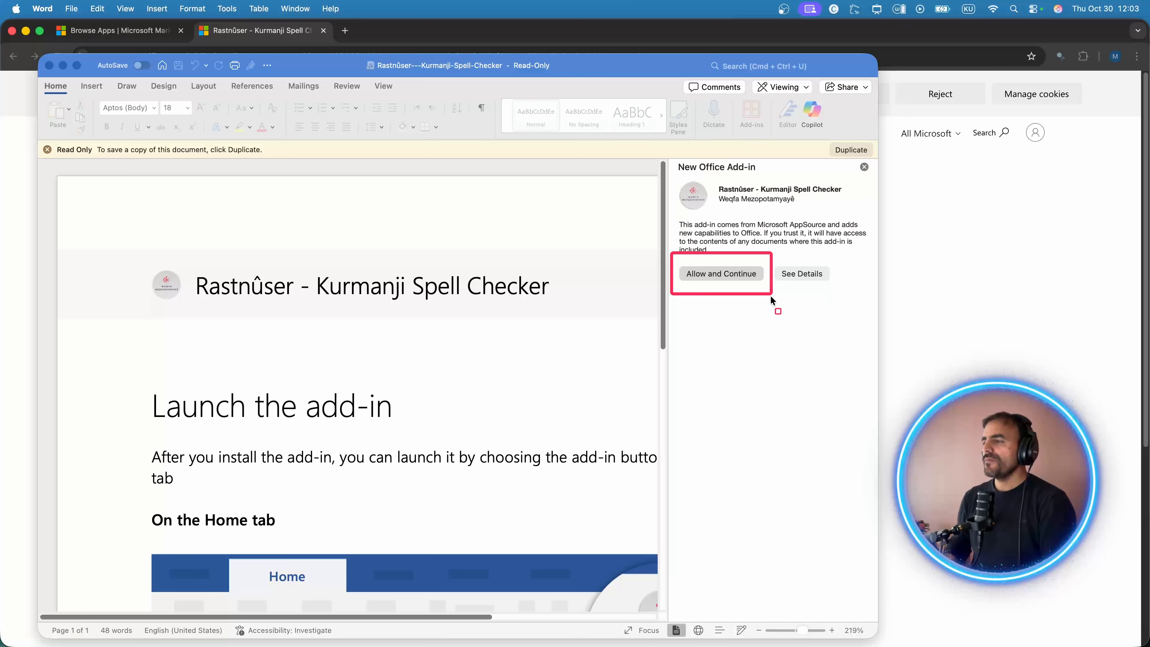
{"action": "key", "text": "Escape"}
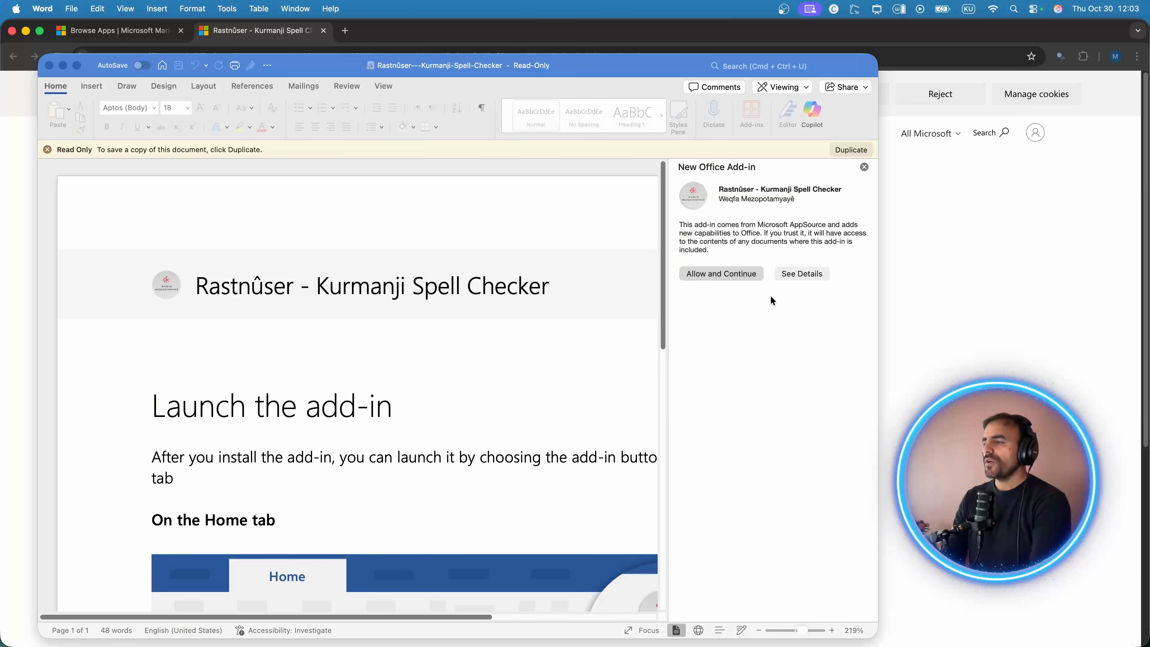
{"action": "left_click", "coordinate": [722, 274]}
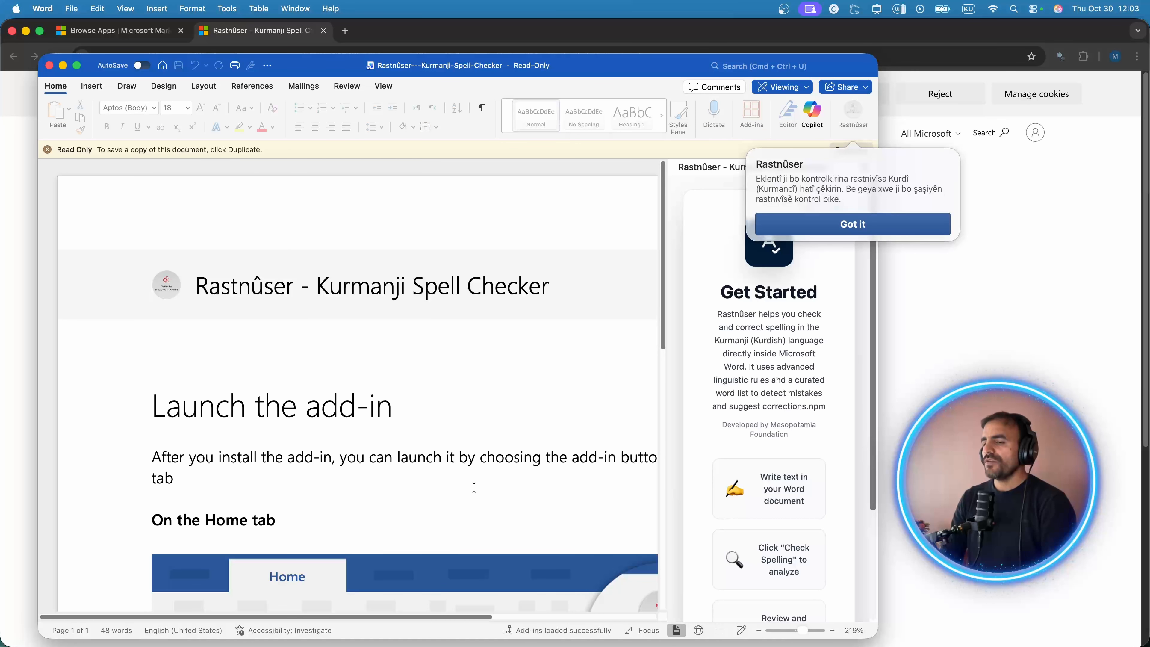
Close the read-only add-in launch document and open the Rastnûser add-in in the blank Document7.
{"action": "scroll", "coordinate": [407, 471], "scroll_direction": "down", "scroll_amount": 3}
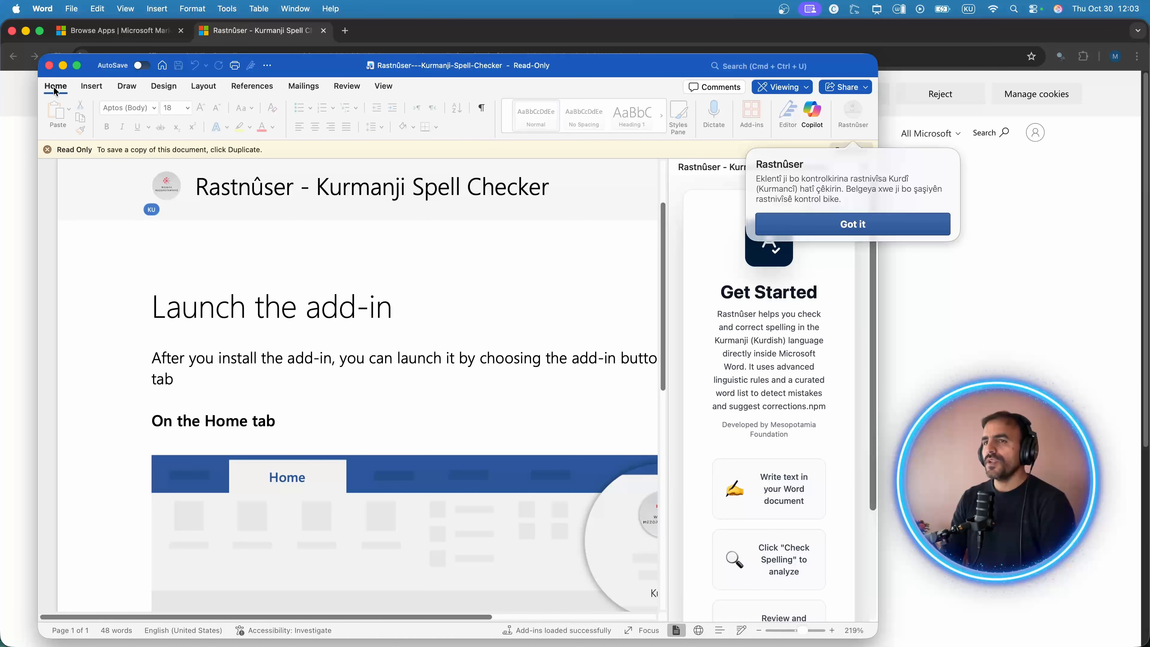
{"action": "left_click", "coordinate": [49, 67]}
{"action": "left_click", "coordinate": [50, 67]}
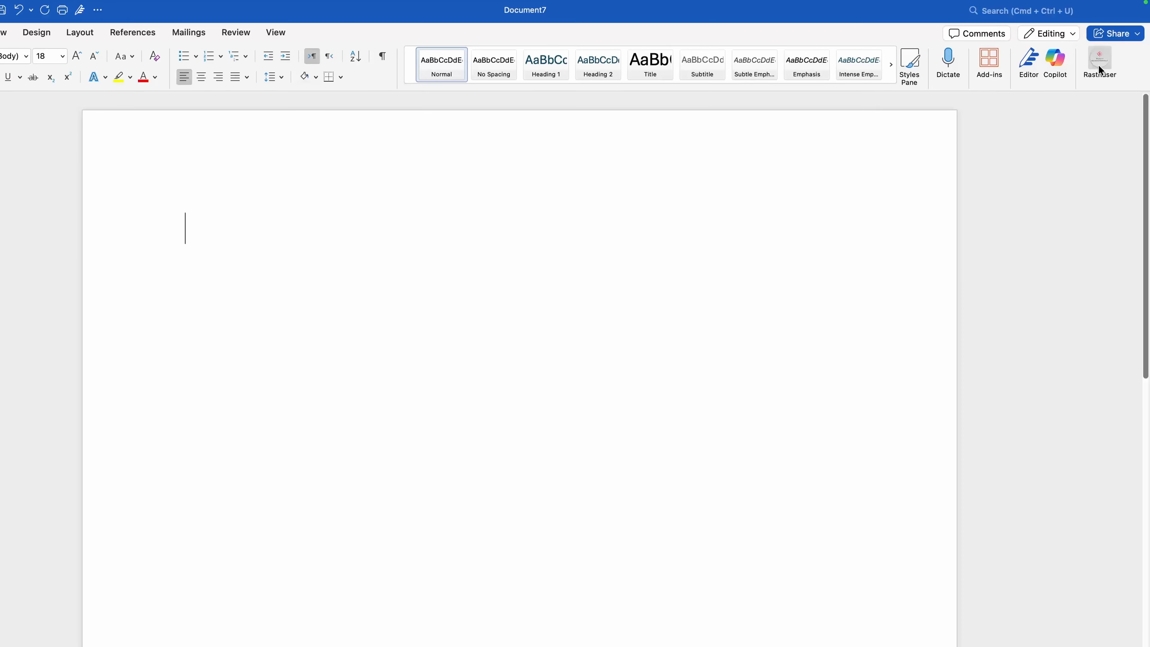
{"action": "left_click", "coordinate": [1045, 93]}
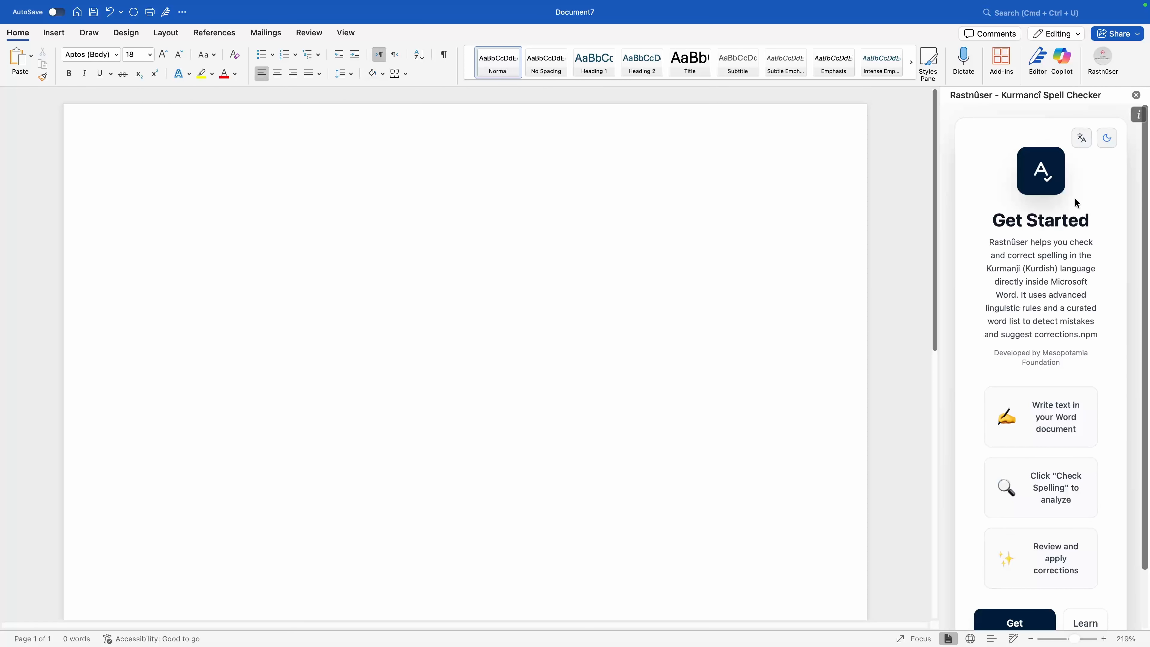
Switch the Rastnûser add-in's interface language from English to Kurmanji and review its welcome text.
{"action": "left_click", "coordinate": [1082, 139]}
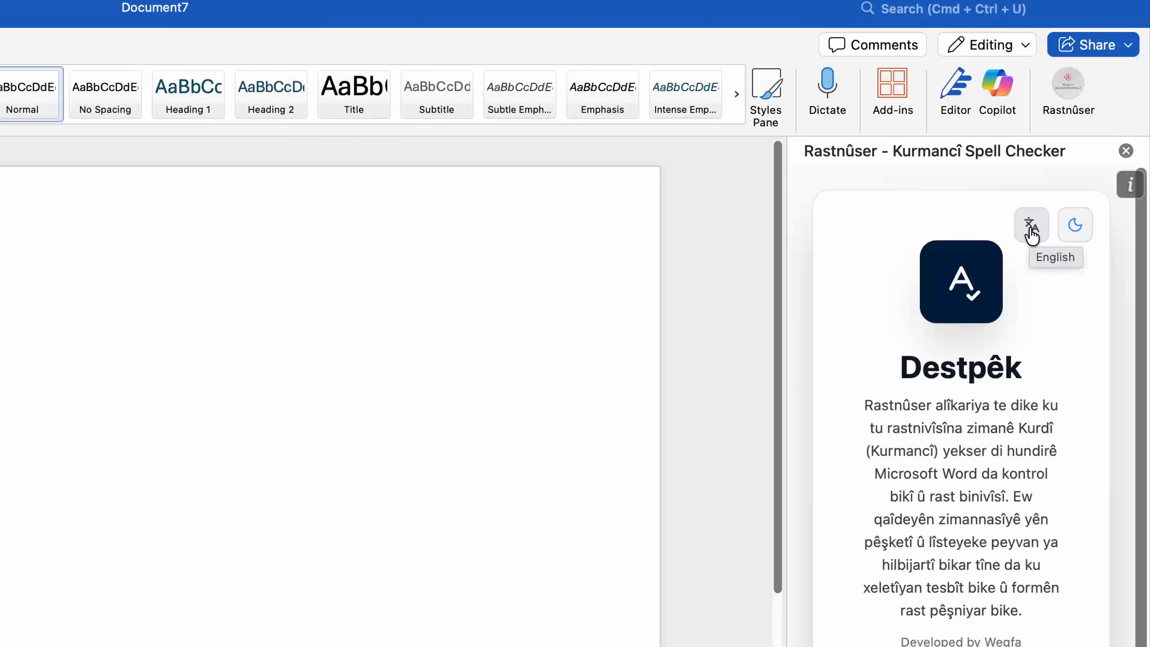
{"action": "left_click", "coordinate": [1032, 230]}
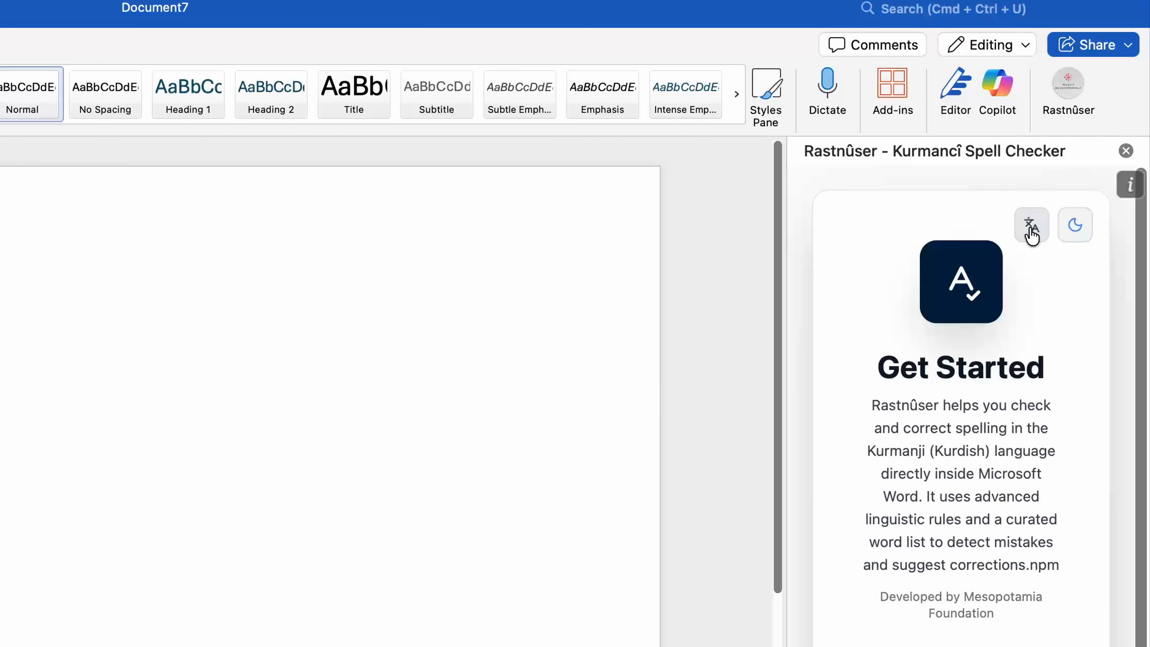
{"action": "left_click", "coordinate": [1032, 231]}
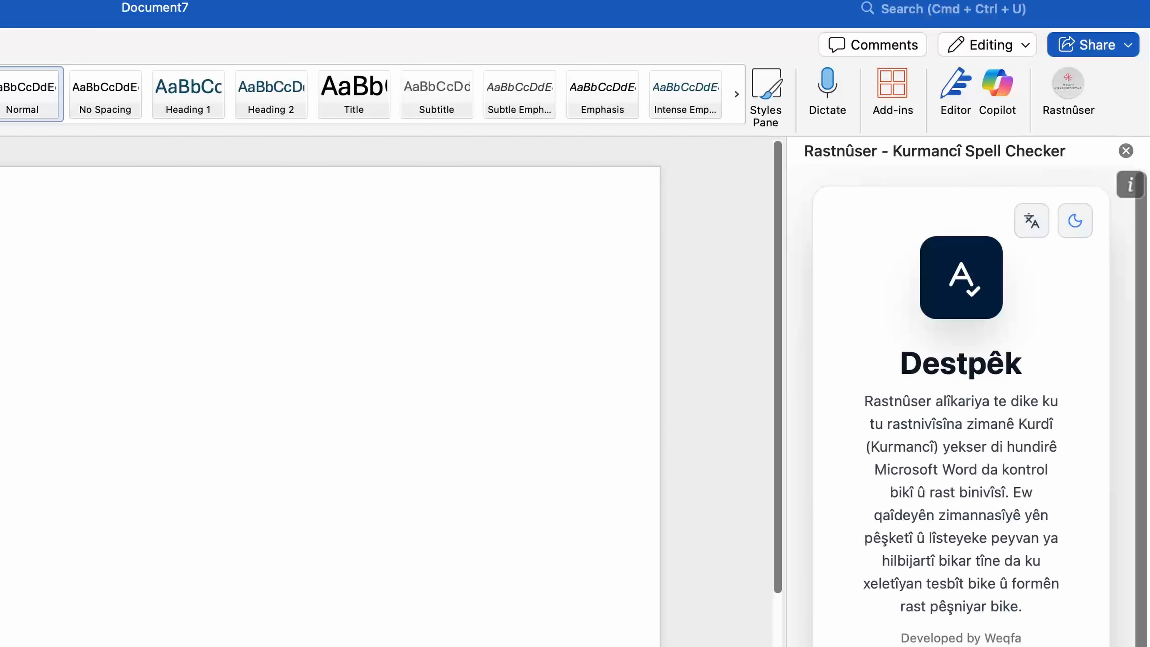
{"action": "scroll", "coordinate": [961, 385], "scroll_direction": "down", "scroll_amount": 4}
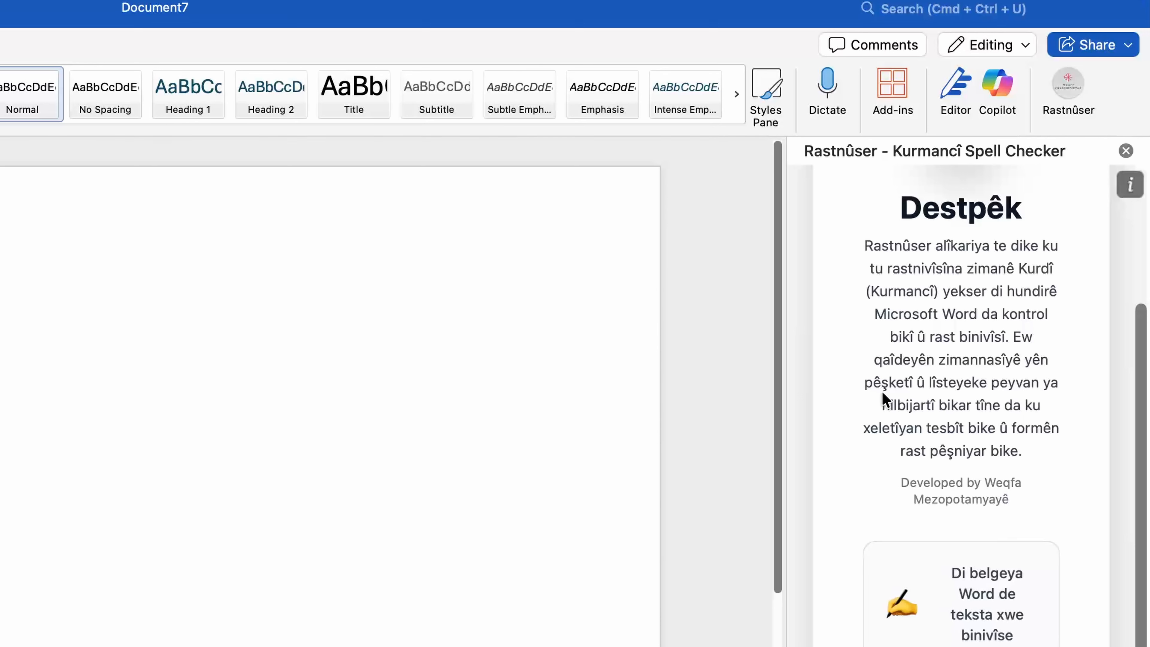
{"action": "scroll", "coordinate": [883, 403], "scroll_direction": "up", "scroll_amount": 4}
{"action": "scroll", "coordinate": [883, 420], "scroll_direction": "up", "scroll_amount": 2}
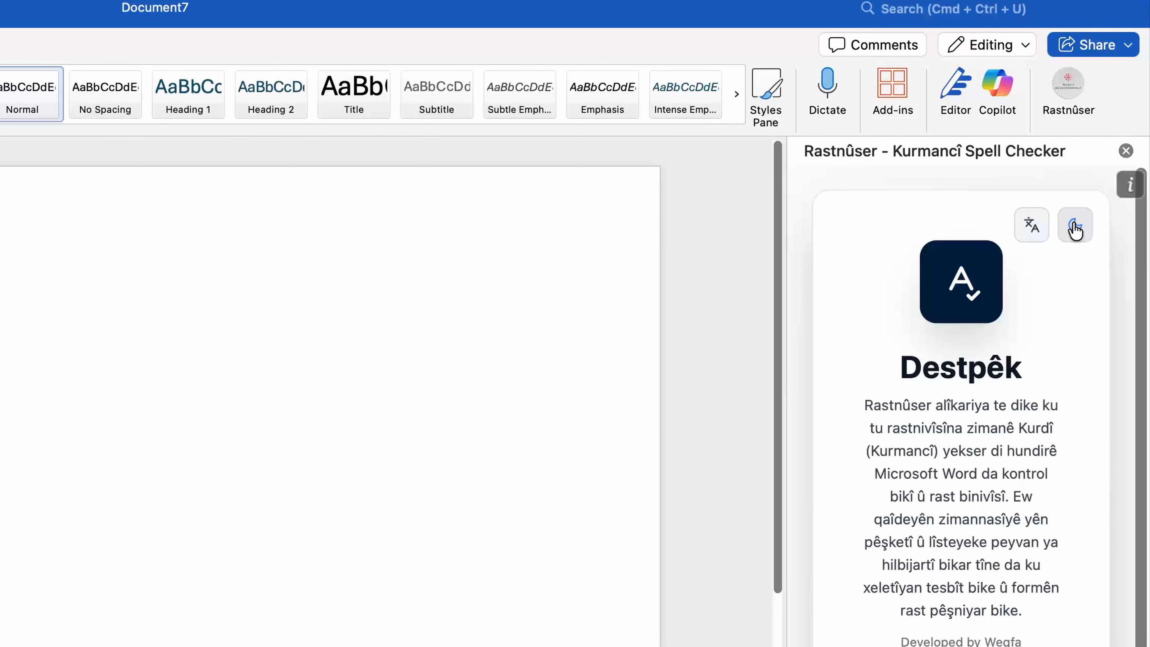
Try the add-in's dark theme and return to the light theme.
{"action": "left_click", "coordinate": [1075, 229]}
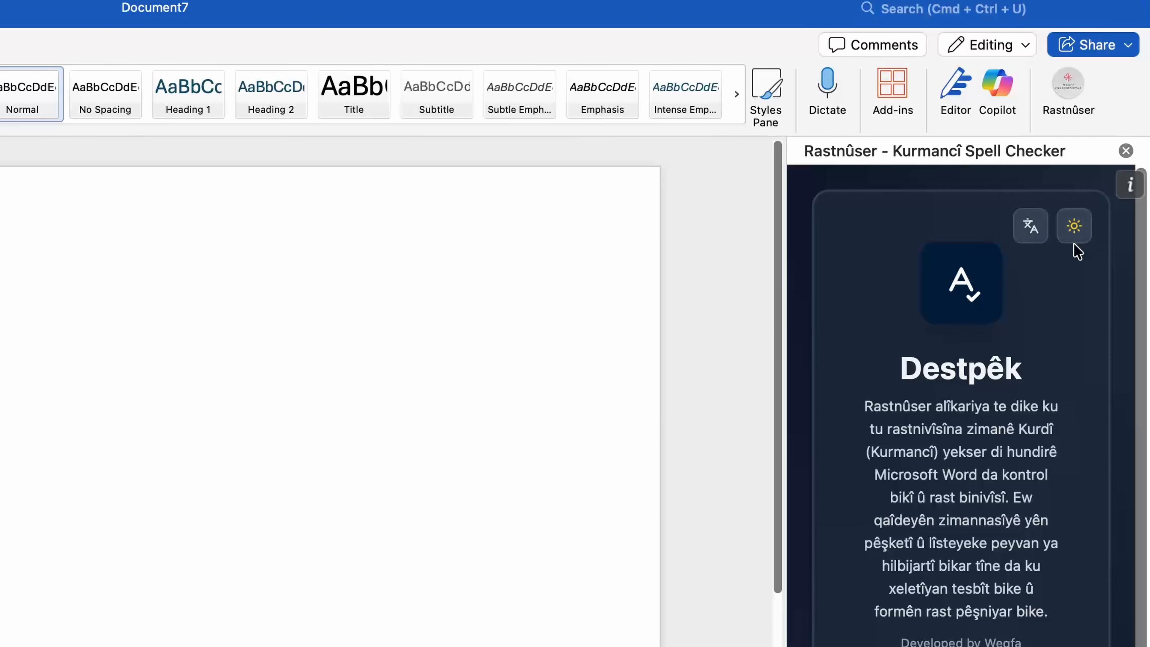
{"action": "left_click", "coordinate": [1075, 226]}
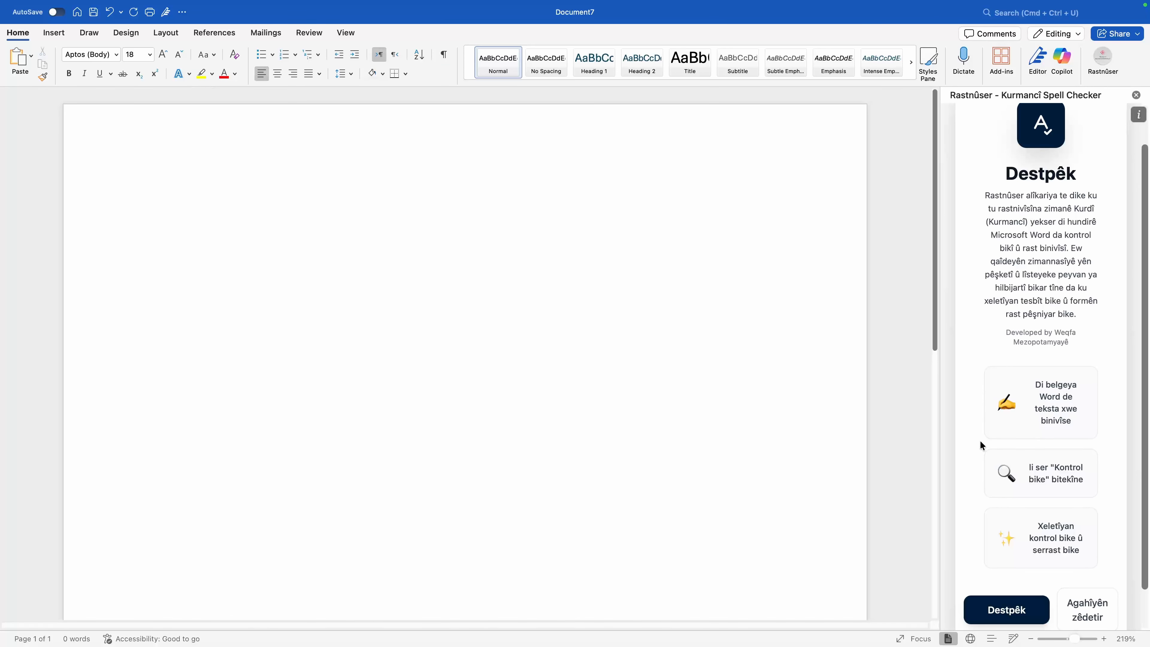
Start the spell checker from the add-in's welcome page.
{"action": "scroll", "coordinate": [983, 439], "scroll_direction": "down", "scroll_amount": 2}
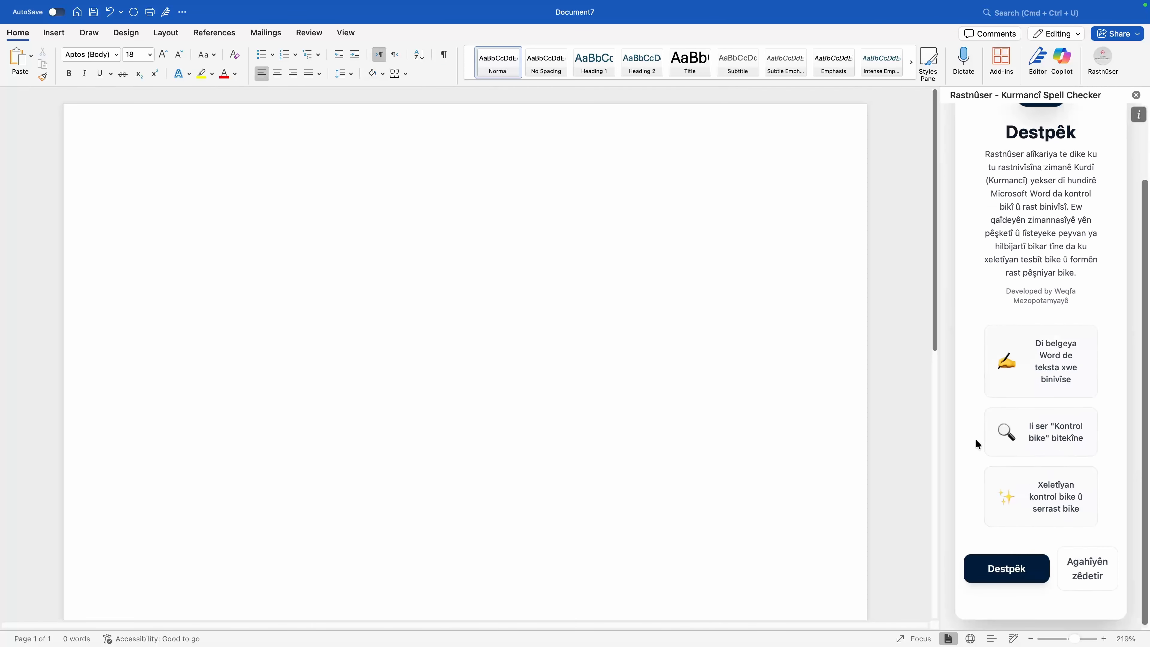
{"action": "left_click", "coordinate": [1008, 570]}
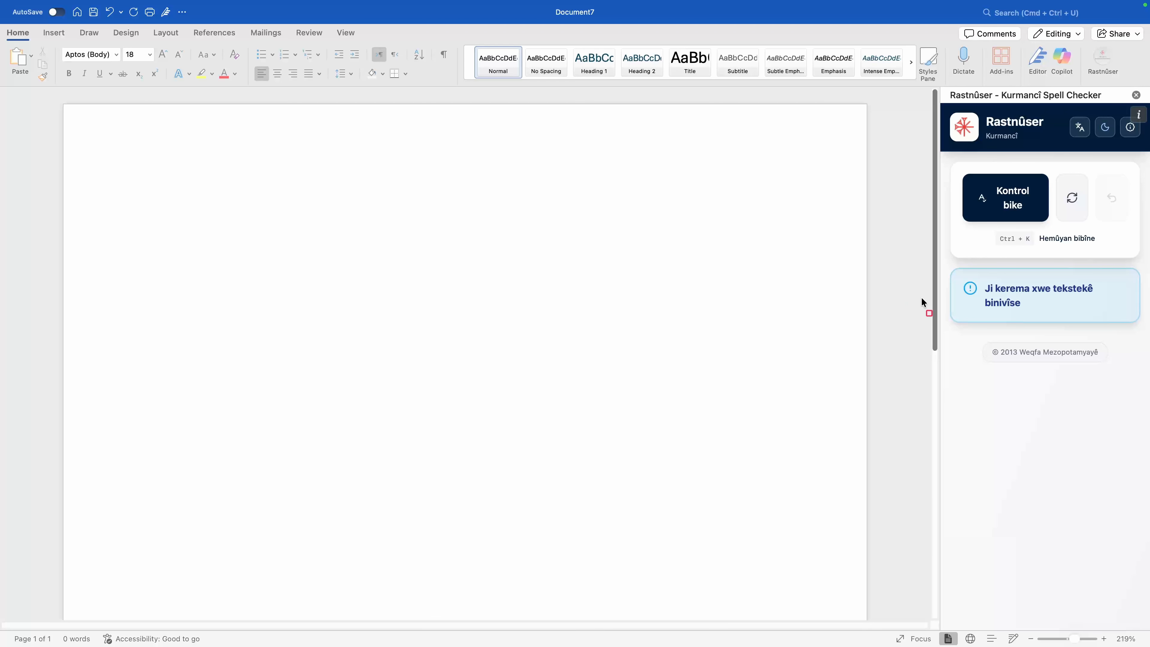
Write the sentence "Ez bi kurdî dipeyvim." in the blank document.
{"action": "left_click_drag", "start_coordinate": [950, 257], "coordinate": [1143, 338]}
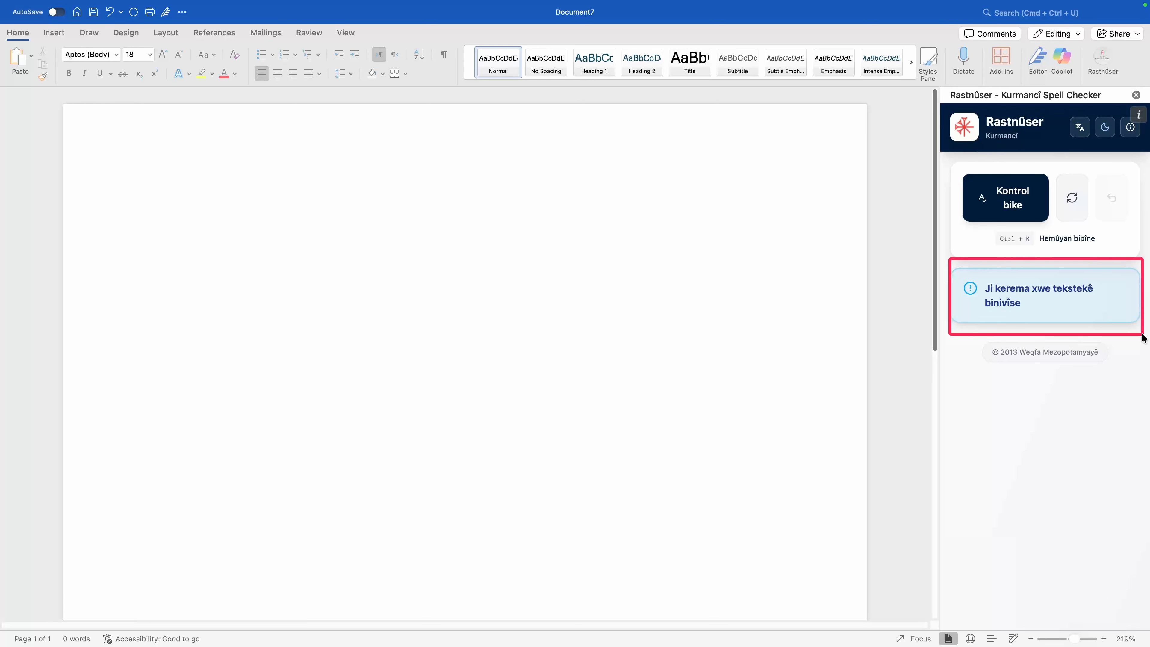
{"action": "left_click", "coordinate": [234, 217]}
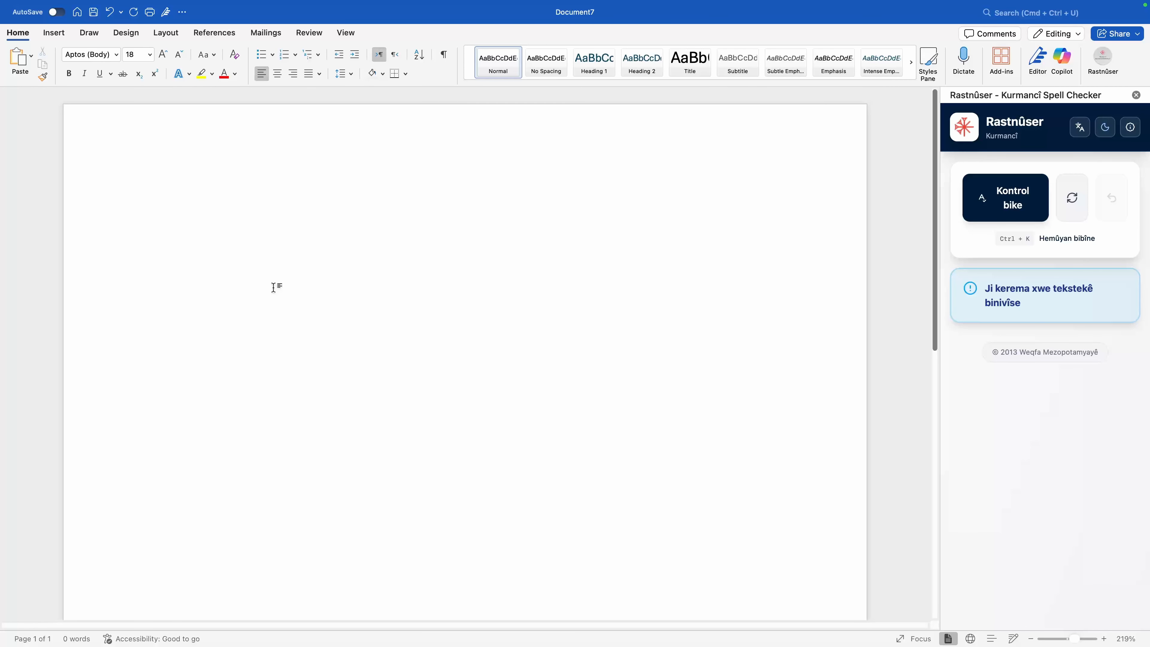
{"action": "type", "text": "Ez bi kurdî dipeyvim."}
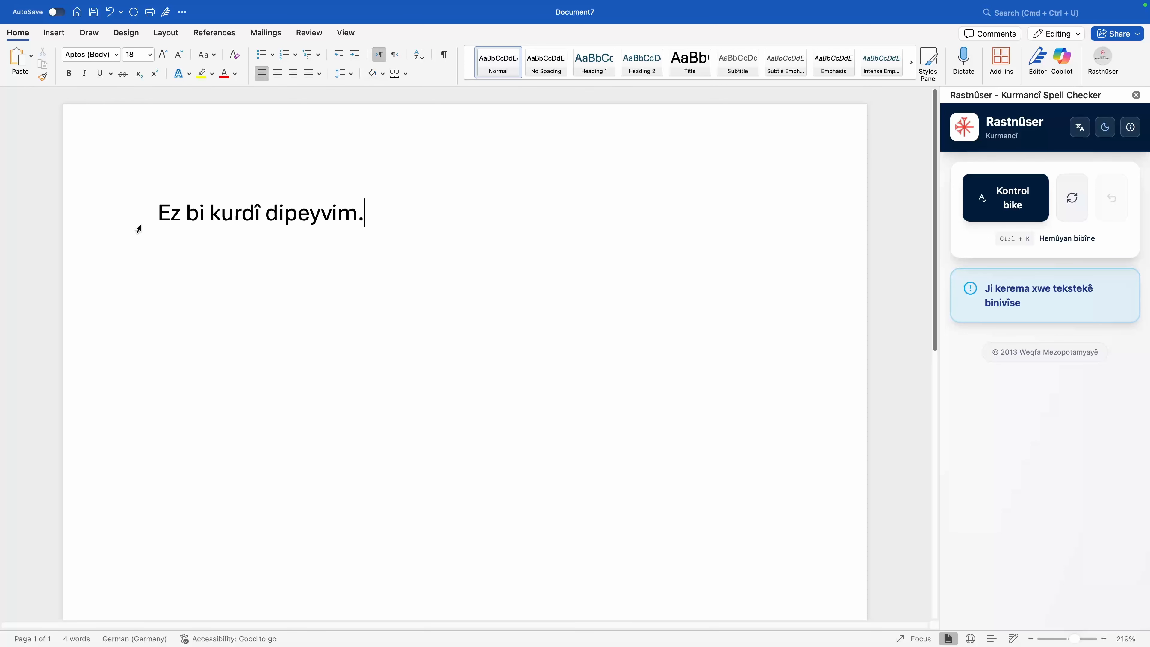
{"action": "left_click", "coordinate": [117, 219]}
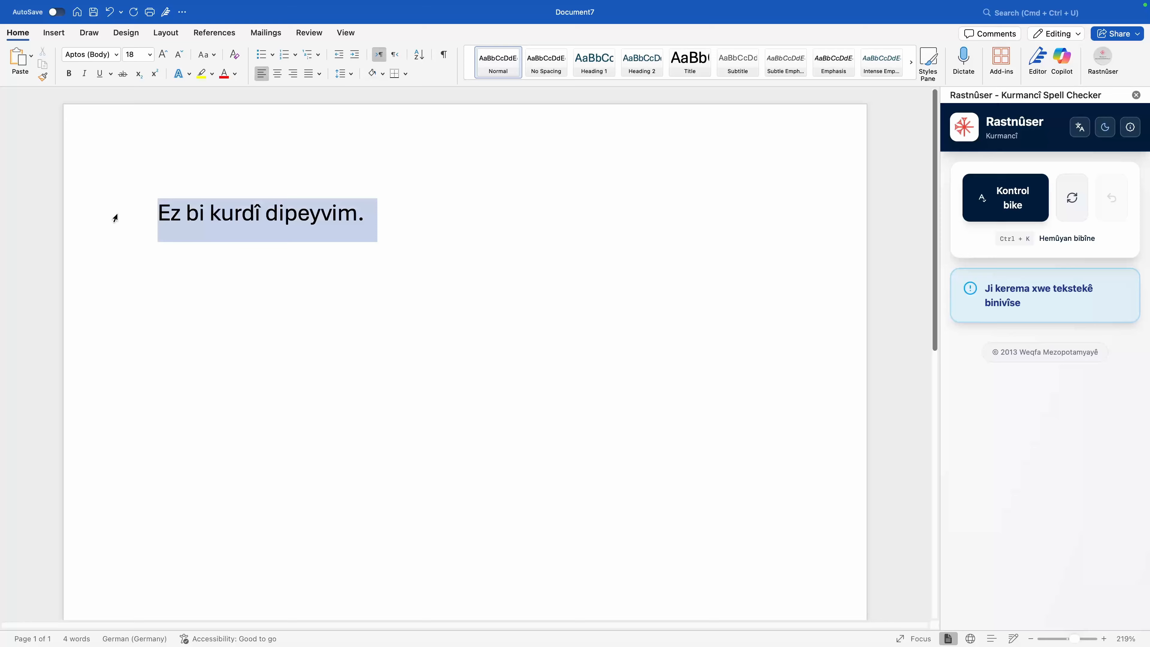
{"action": "left_click", "coordinate": [400, 230]}
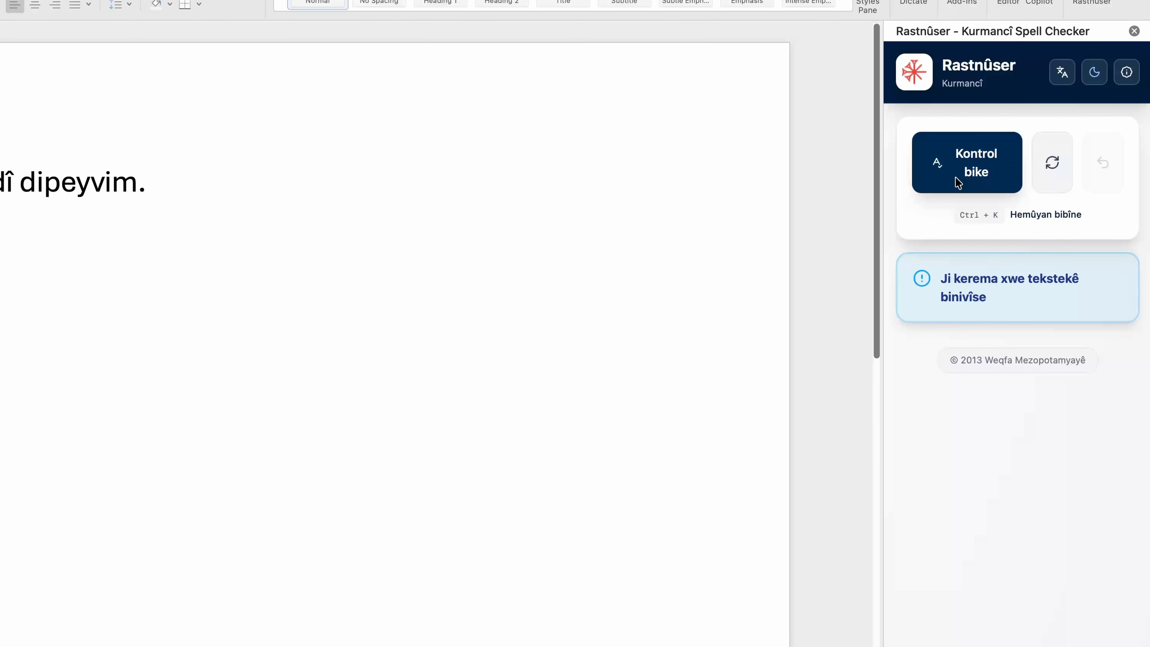
Run the Rastnûser spell check on the sentence and review the flagged word in the text and the error list.
{"action": "left_click", "coordinate": [974, 146]}
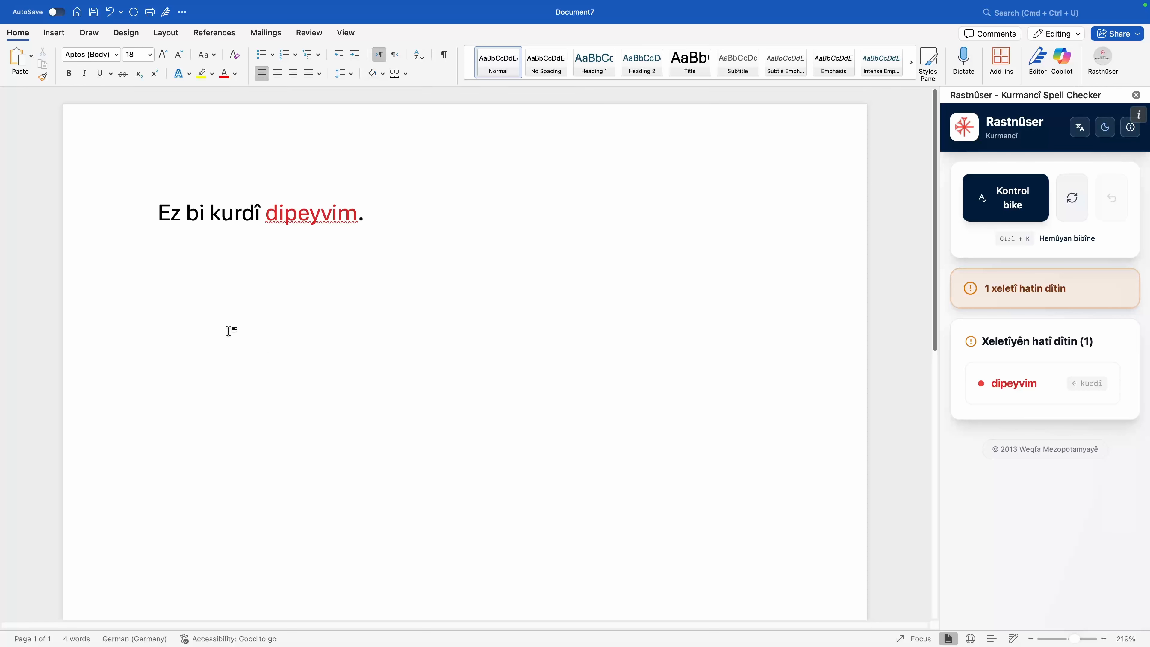
{"action": "left_click", "coordinate": [1017, 391]}
{"action": "mouse_move", "coordinate": [266, 204]}
{"action": "left_mouse_down"}
{"action": "mouse_move", "coordinate": [315, 231]}
{"action": "mouse_move", "coordinate": [365, 233]}
{"action": "left_mouse_up"}
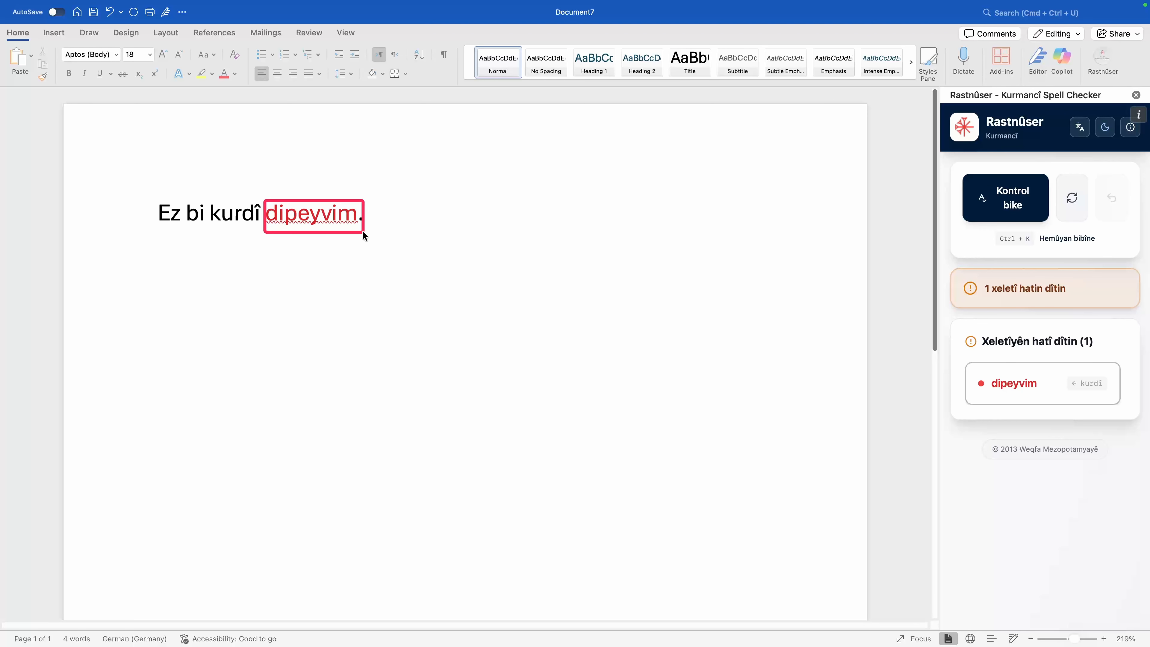
{"action": "left_click_drag", "start_coordinate": [965, 369], "coordinate": [1053, 399]}
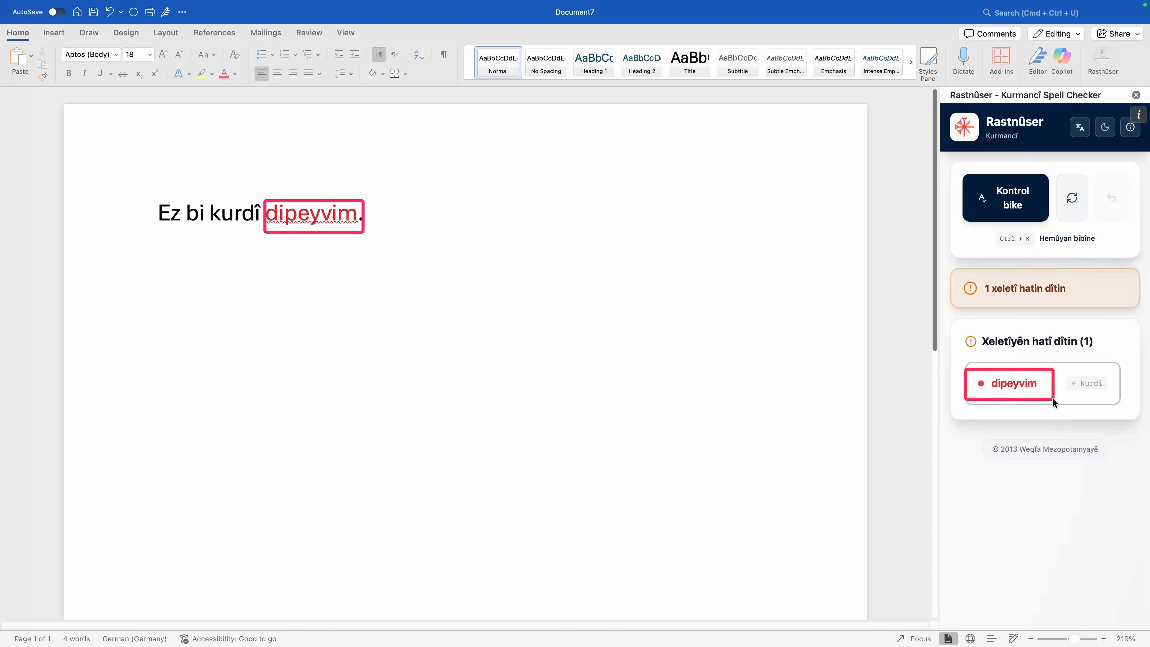
{"action": "key", "text": "Escape"}
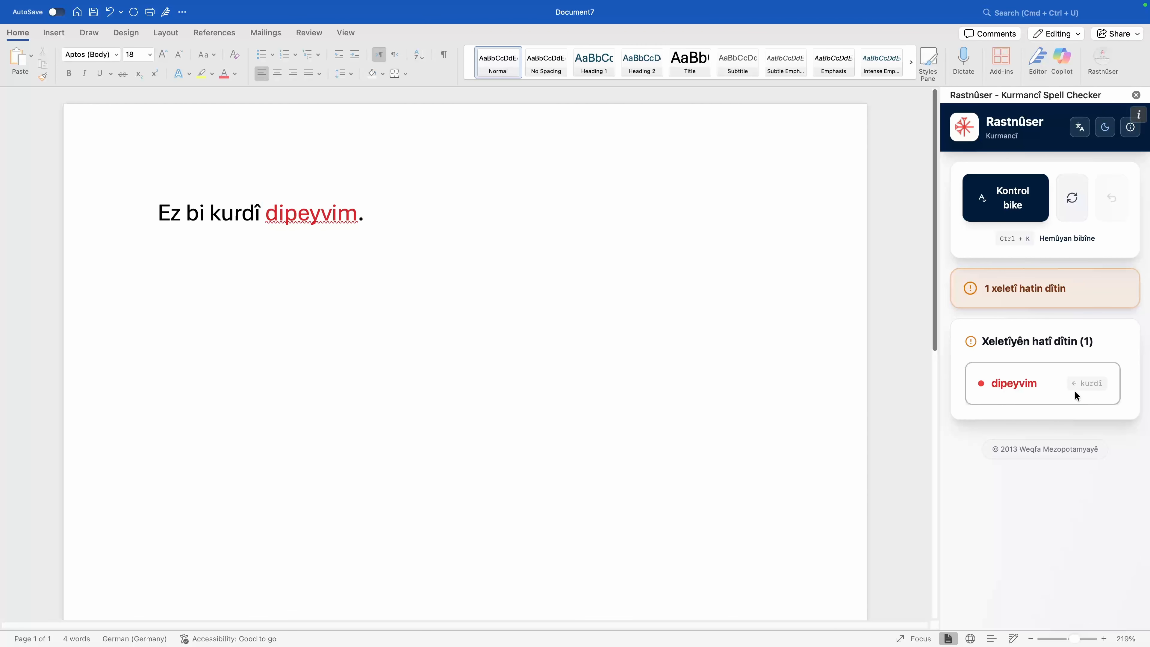
Bring up the add-in's suggestions for "dipeyvim" and replace the word with "dipeyivim".
{"action": "left_click", "coordinate": [1016, 386]}
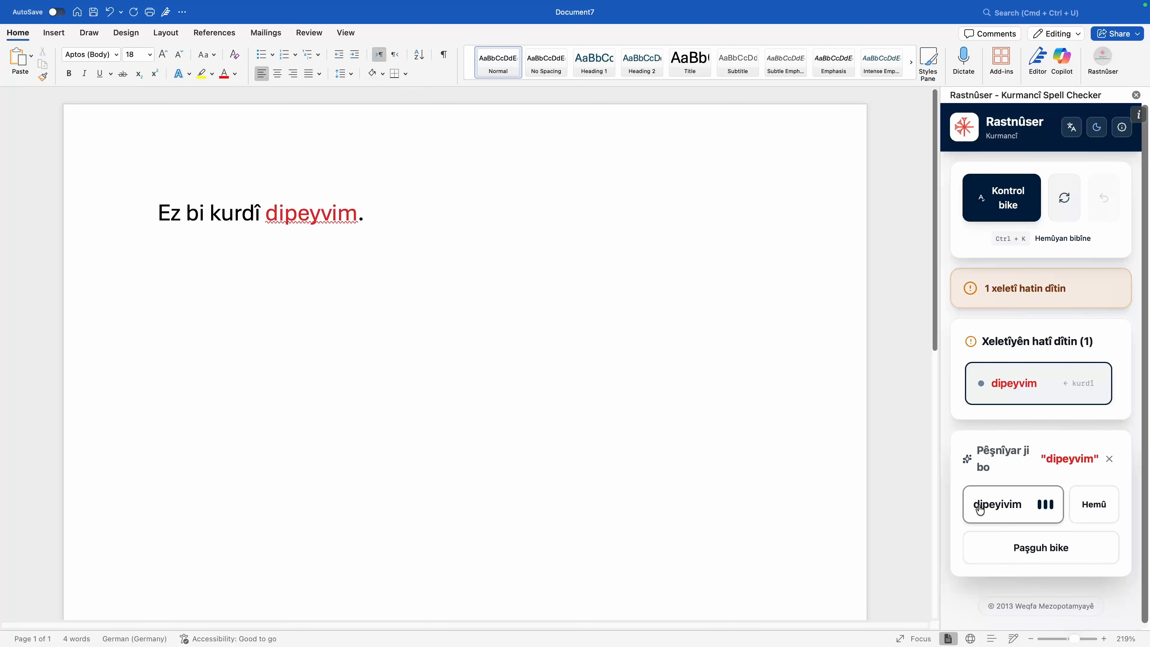
{"action": "left_click", "coordinate": [1024, 514]}
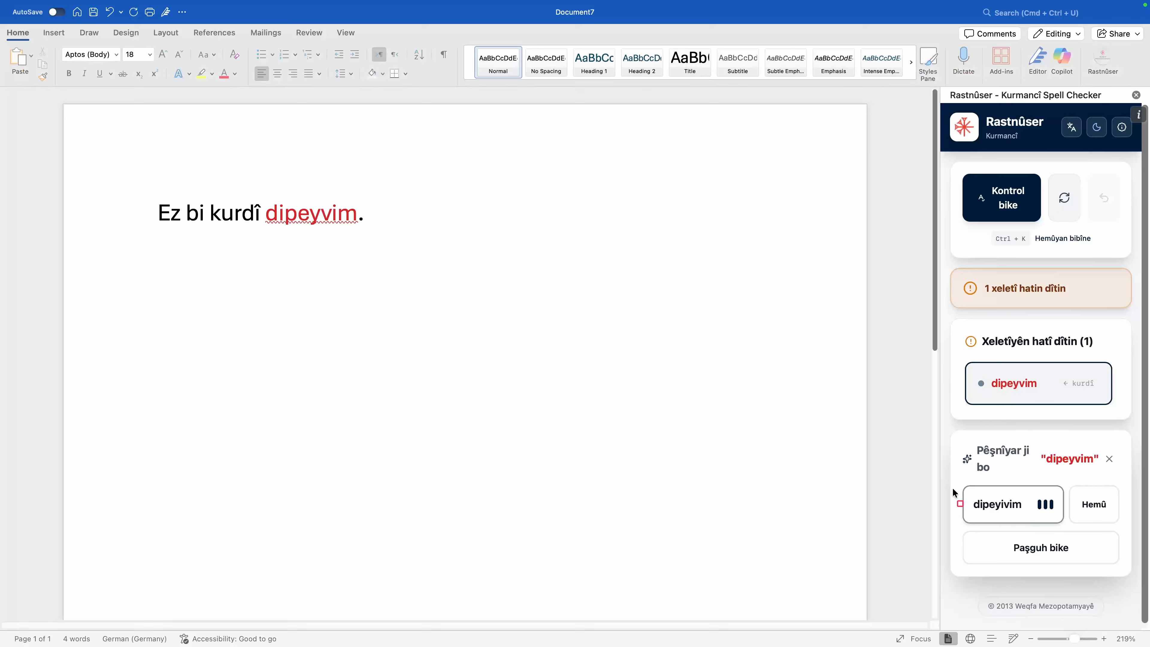
{"action": "mouse_move", "coordinate": [949, 477]}
{"action": "left_mouse_down"}
{"action": "mouse_move", "coordinate": [1023, 525]}
{"action": "mouse_move", "coordinate": [1069, 526]}
{"action": "left_mouse_up"}
{"action": "left_click", "coordinate": [1008, 506]}
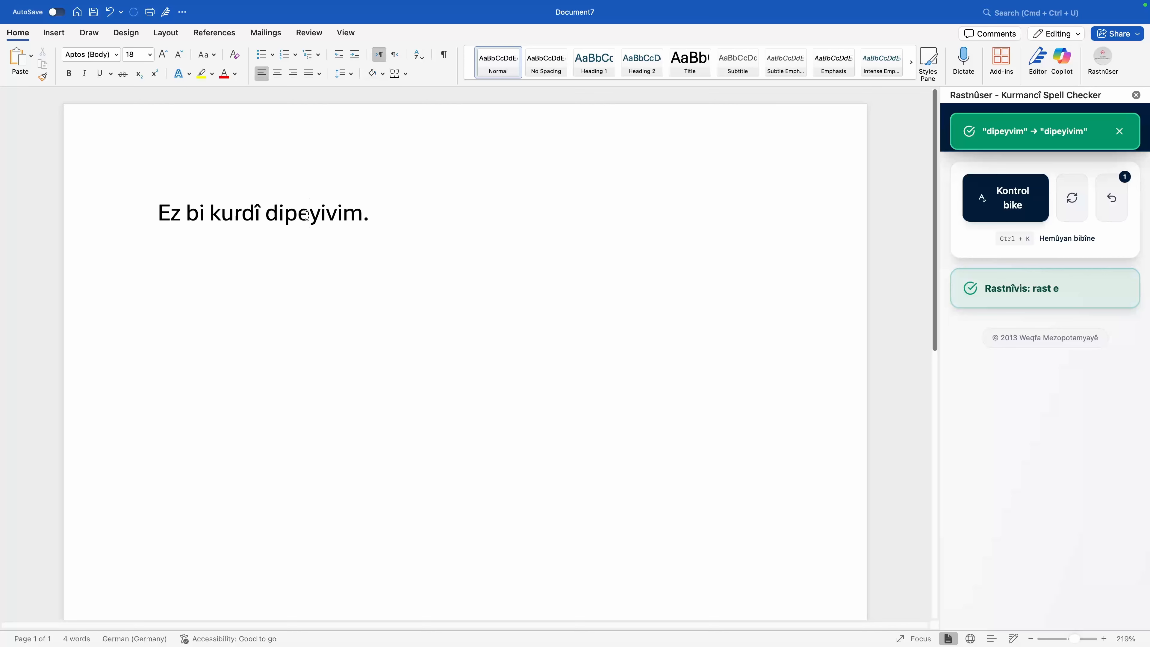
Check the corrected word in the sentence and start a new paragraph below it.
{"action": "left_click_drag", "start_coordinate": [369, 215], "coordinate": [292, 214]}
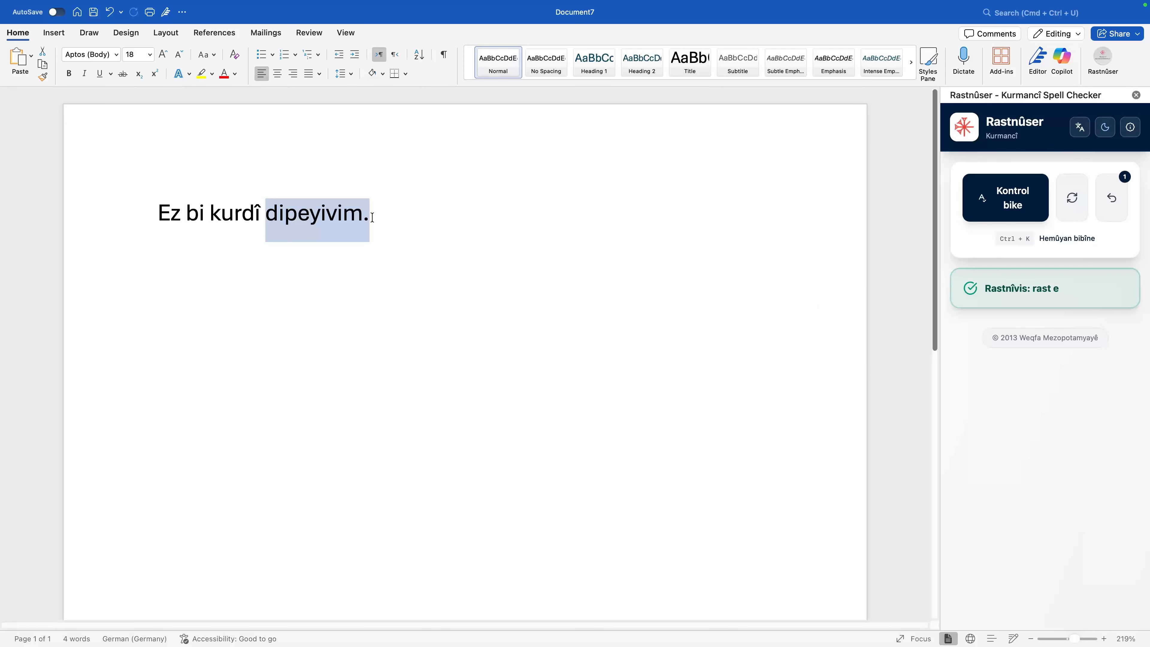
{"action": "left_click", "coordinate": [383, 221]}
{"action": "key", "text": "Return"}
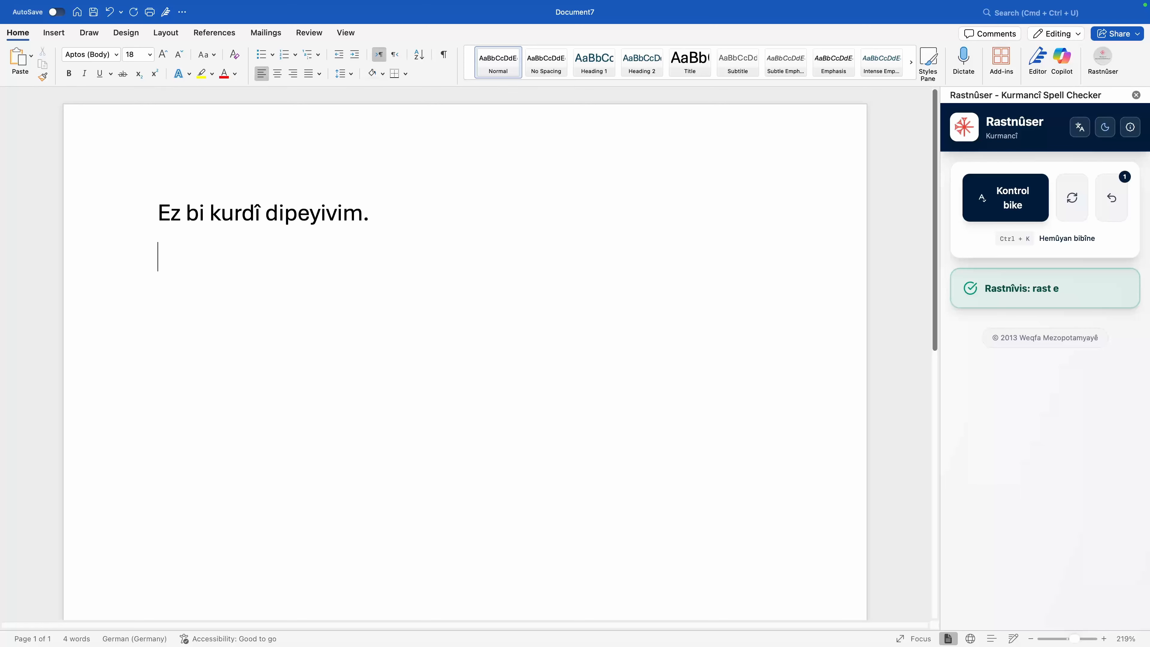